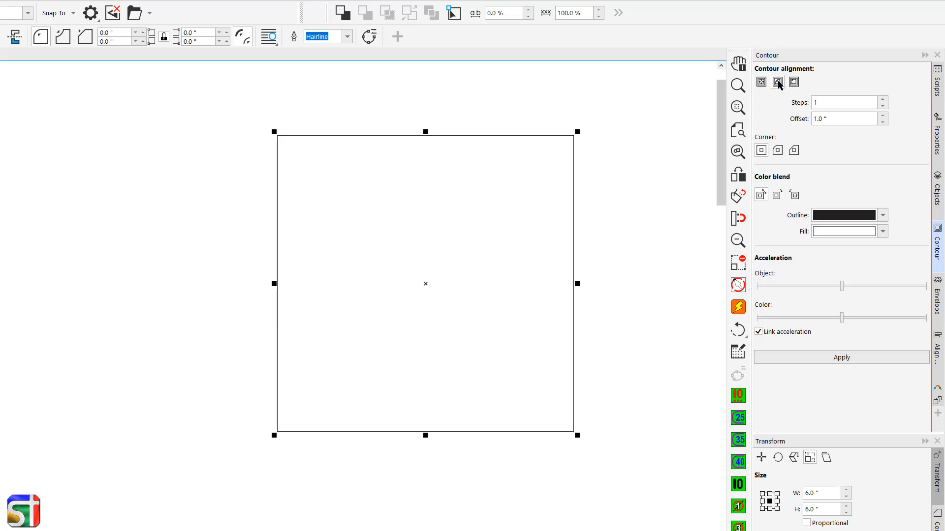
Apply a one-step outside contour with a 1.0-inch offset and mitered corners to the square
{"action": "left_click", "coordinate": [794, 82]}
{"action": "left_click", "coordinate": [793, 152]}
{"action": "left_click", "coordinate": [805, 359]}
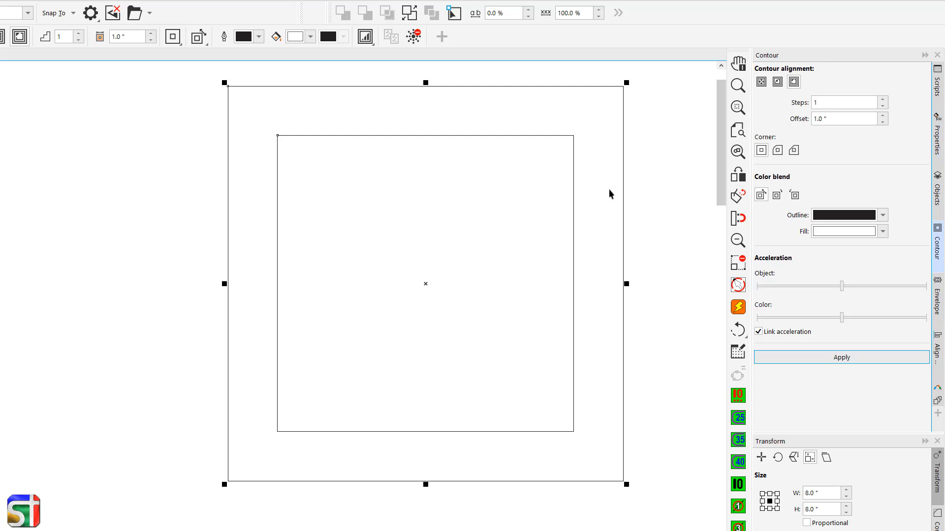
Select the inner square and lower its top edge so its height is about 4.62 inches
{"action": "left_click", "coordinate": [575, 182]}
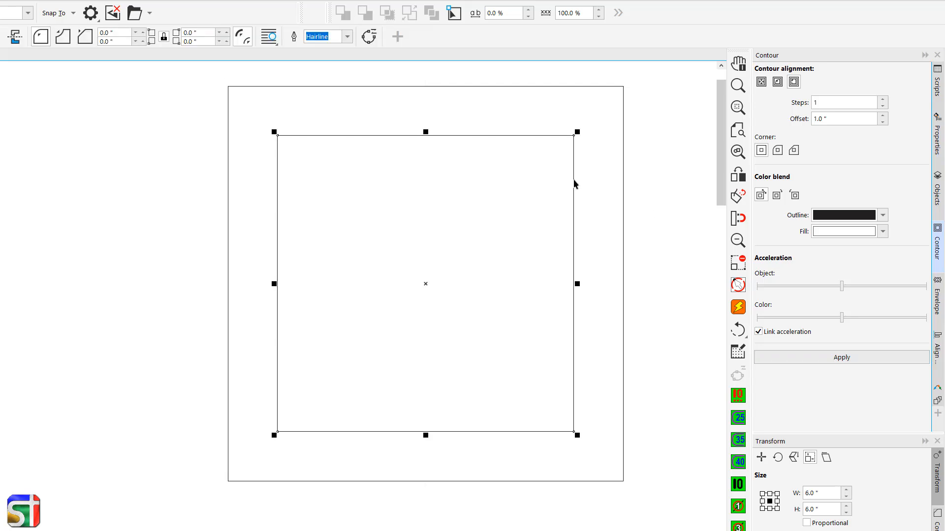
{"action": "left_click", "coordinate": [623, 174]}
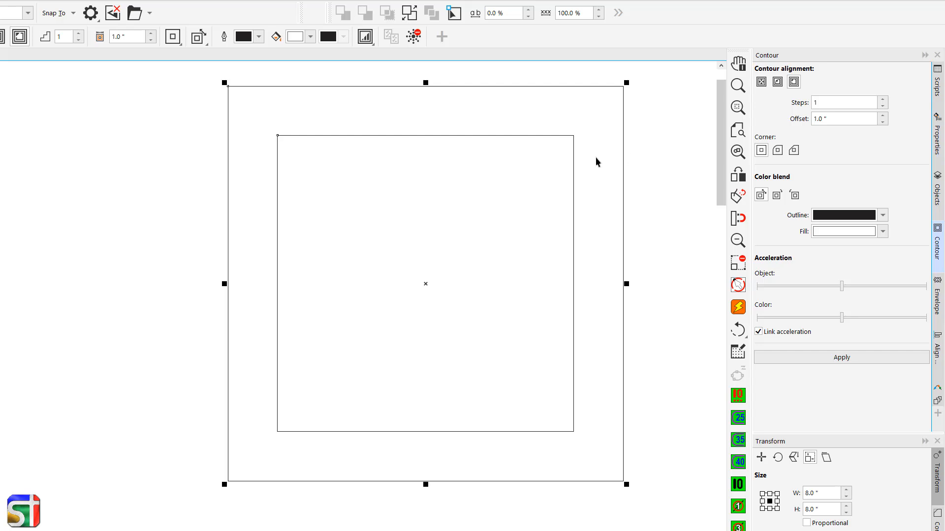
{"action": "left_click", "coordinate": [574, 157]}
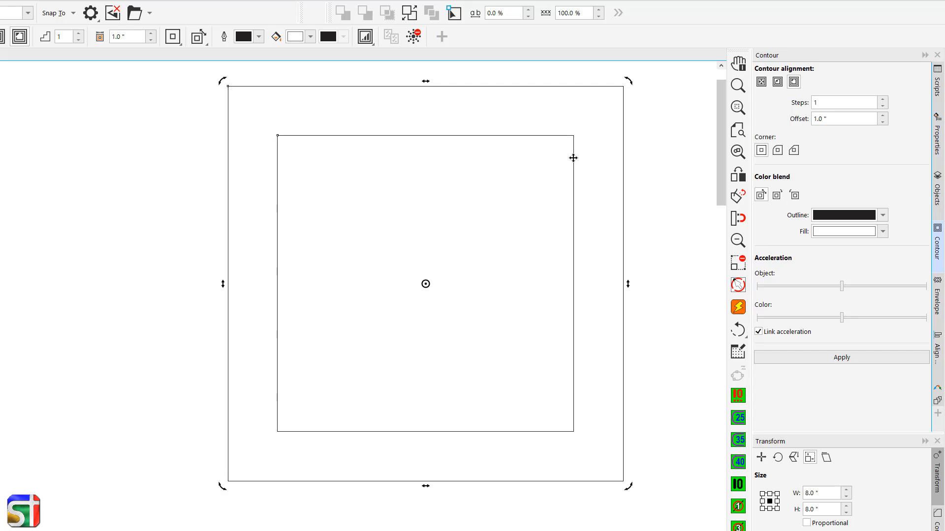
{"action": "left_click", "coordinate": [573, 157]}
{"action": "left_click", "coordinate": [579, 156]}
{"action": "left_click", "coordinate": [574, 158]}
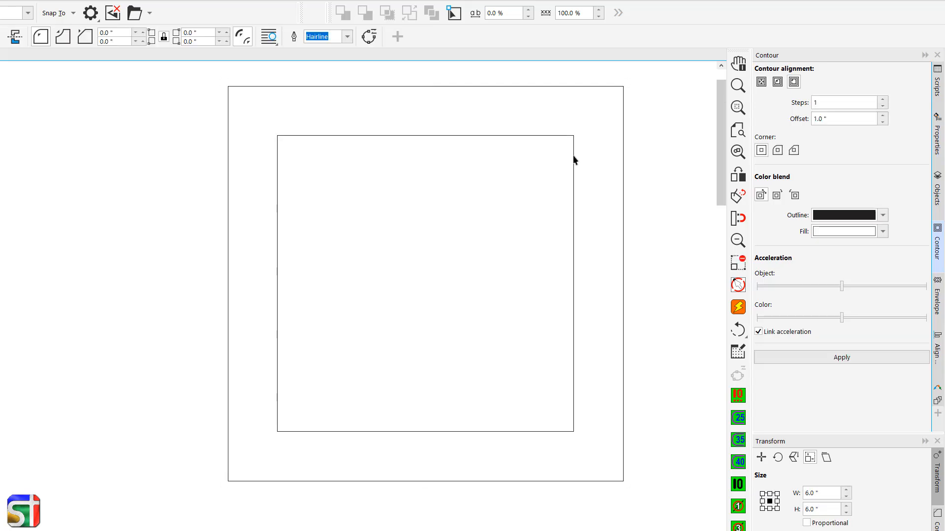
{"action": "left_click_drag", "start_coordinate": [427, 132], "coordinate": [421, 205]}
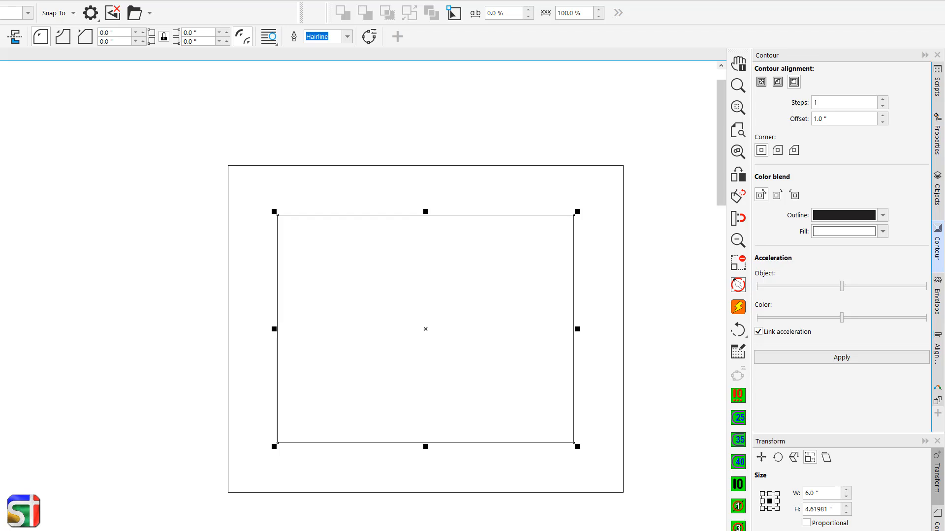
Try rounding the inner rectangle's corners to a radius of about 0.81 inches, and undo the rounding
{"action": "key", "text": "F10"}
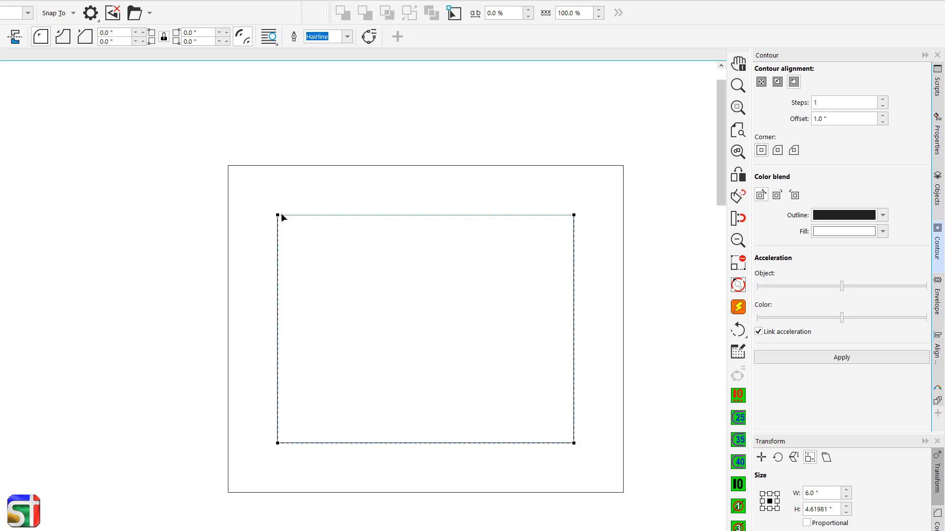
{"action": "left_click_drag", "start_coordinate": [278, 216], "coordinate": [317, 218]}
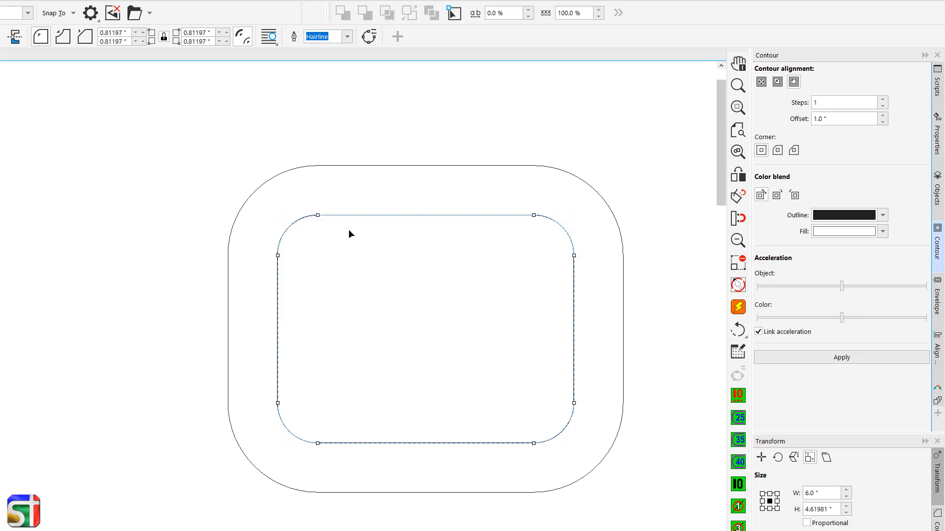
{"action": "key", "text": "ctrl+z"}
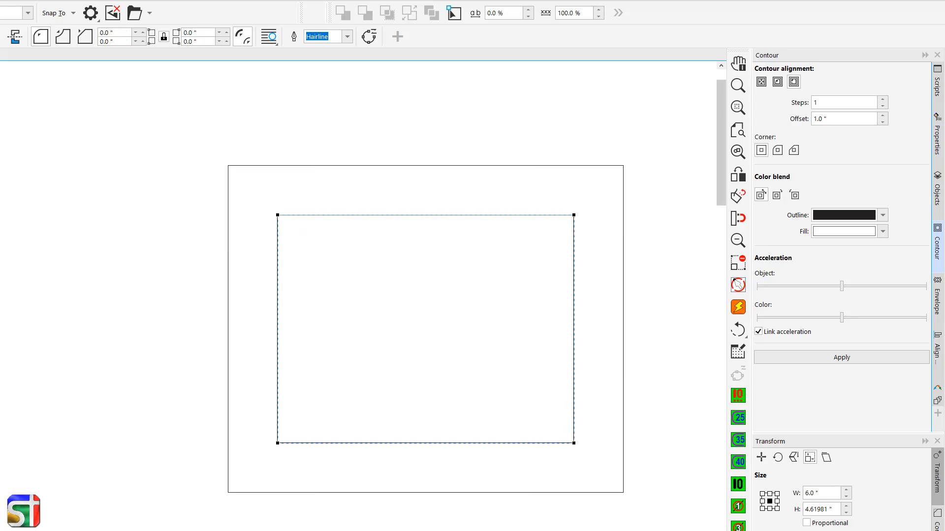
Convert the inner rectangle to curves and slant its left side by adding a node on the top edge and deleting the upper-left corner node
{"action": "key", "text": "ctrl+q"}
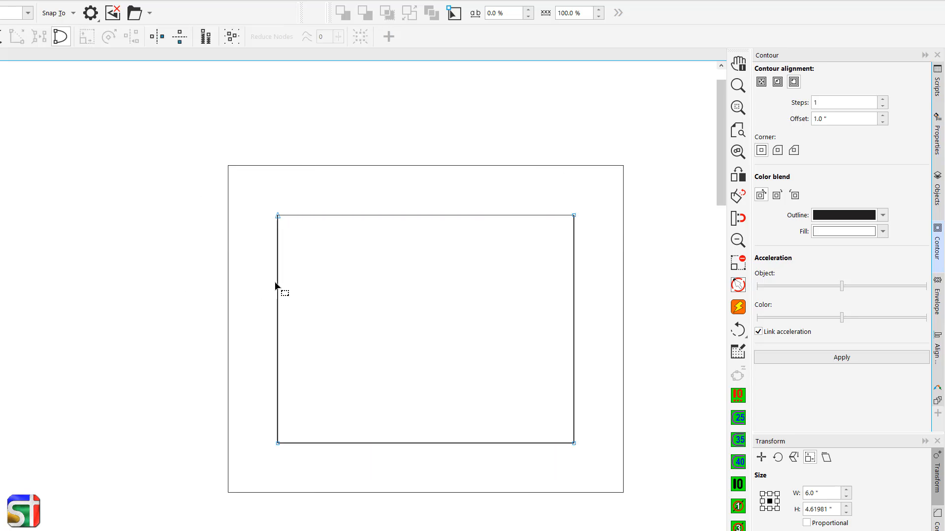
{"action": "left_click", "coordinate": [324, 215]}
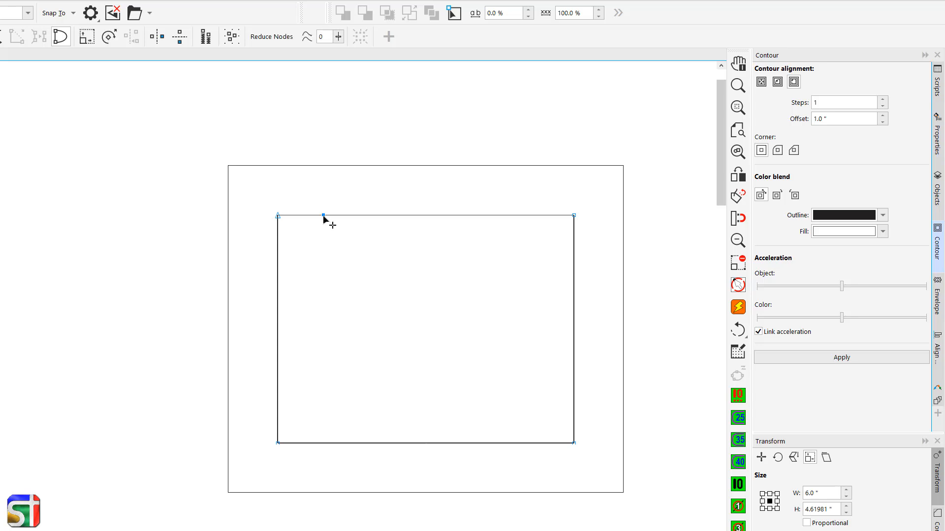
{"action": "left_click", "coordinate": [279, 217]}
{"action": "key", "text": "Delete"}
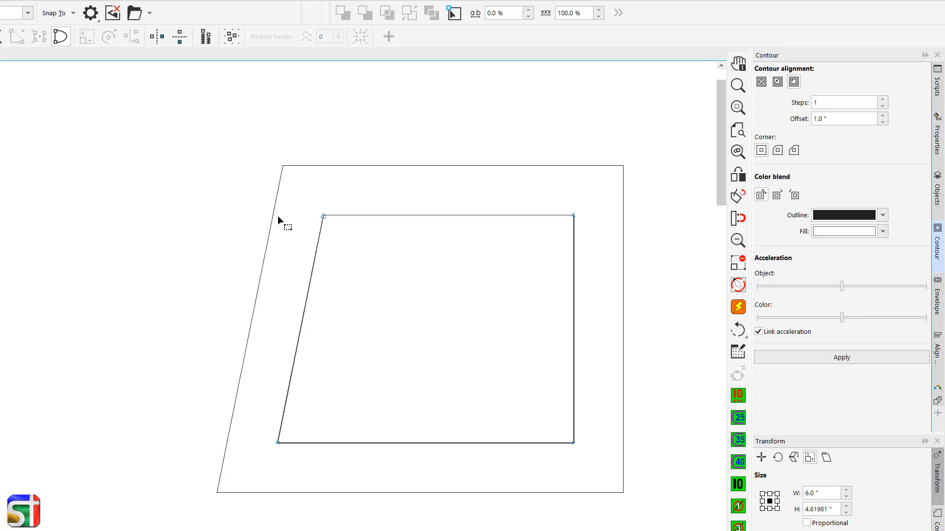
Fillet the inner shape's upper-right corner with a 0.05-inch radius and move its upper-left node down and inward
{"action": "left_click", "coordinate": [574, 216]}
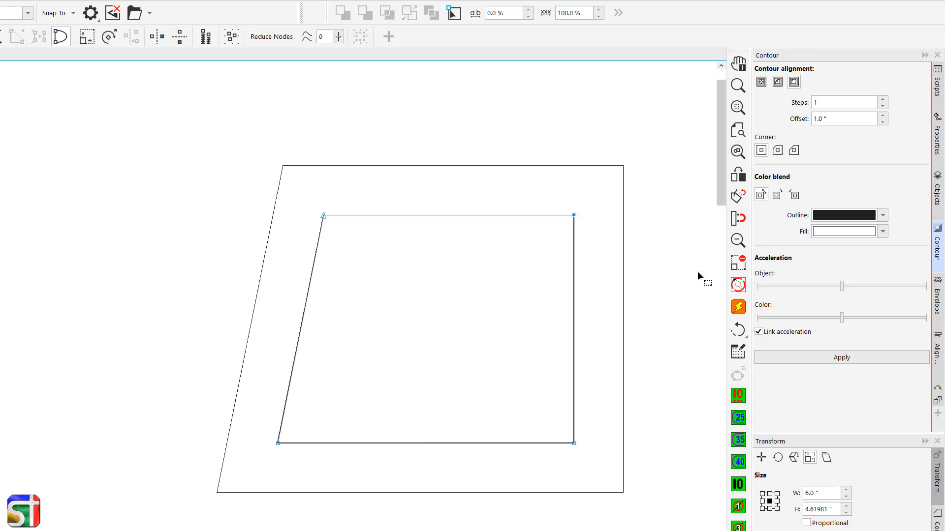
{"action": "left_click", "coordinate": [937, 527]}
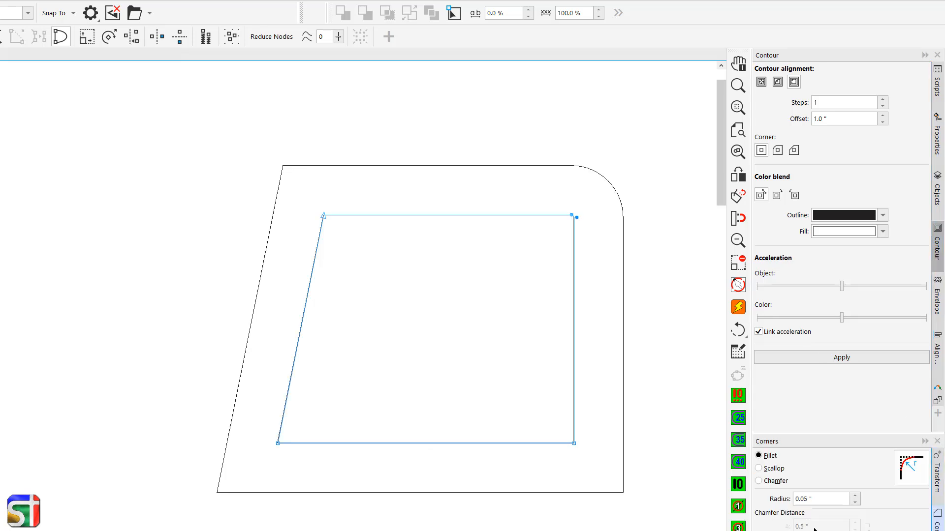
{"action": "left_click_drag", "start_coordinate": [324, 215], "coordinate": [346, 257]}
{"action": "key", "text": "space"}
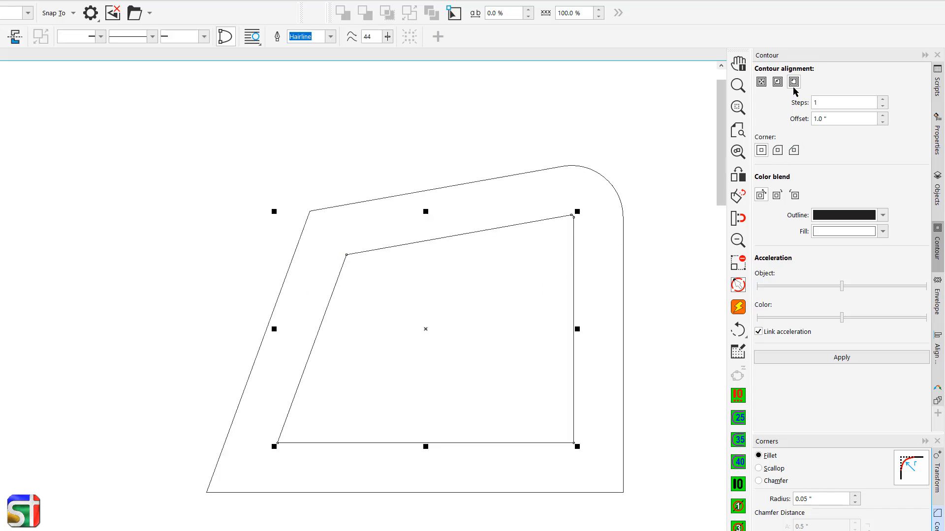
Try the 1.0-inch contour inside the shape, and set it back to outside
{"action": "left_click", "coordinate": [778, 83]}
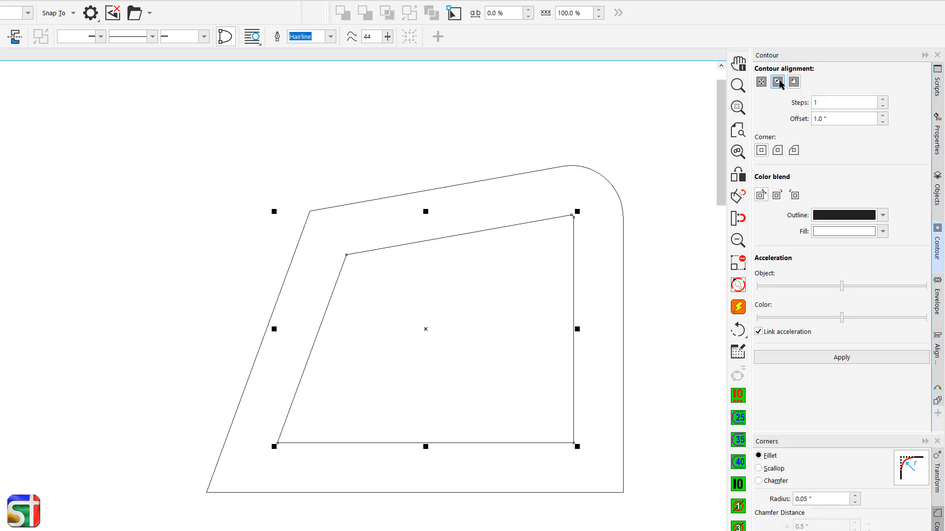
{"action": "left_click", "coordinate": [808, 357]}
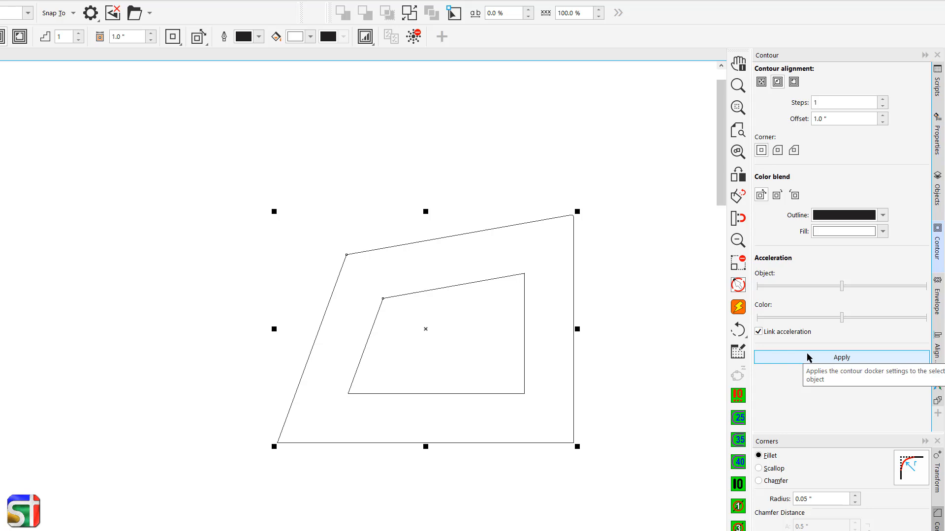
{"action": "left_click", "coordinate": [794, 83]}
{"action": "left_click", "coordinate": [820, 354]}
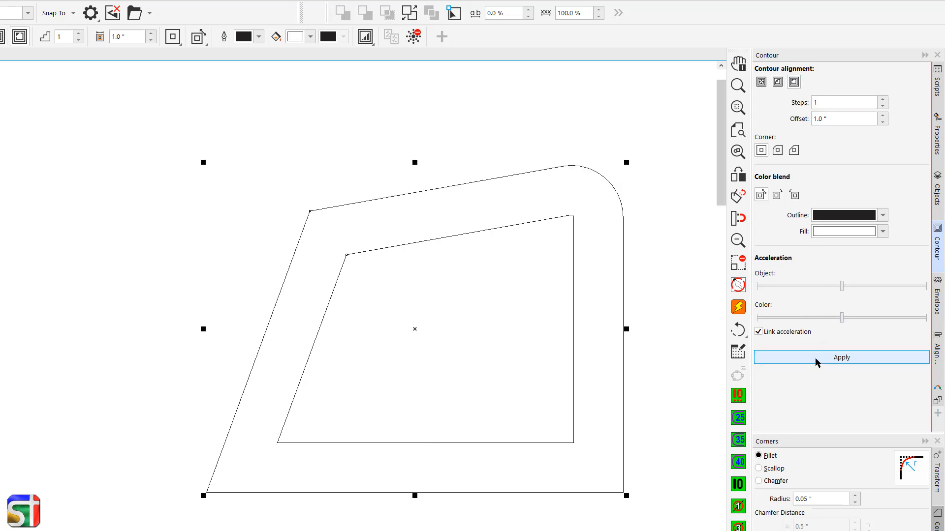
Give the outside contour round corners and reduce its offset to 0.5 inches
{"action": "left_click", "coordinate": [778, 151]}
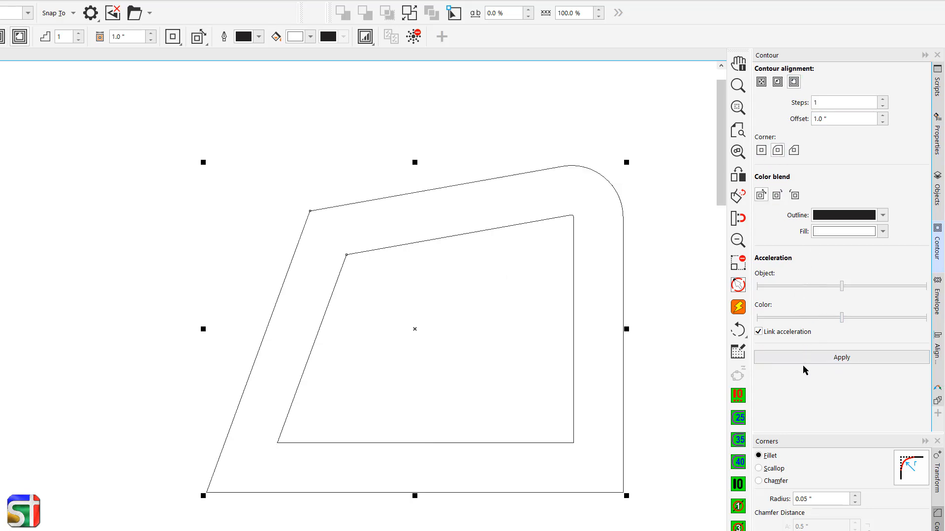
{"action": "left_click", "coordinate": [805, 357]}
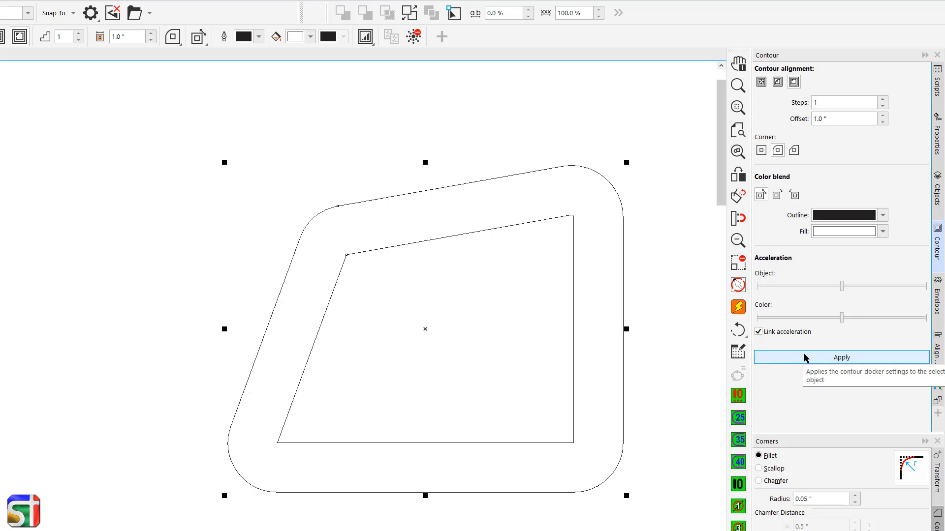
{"action": "left_click", "coordinate": [826, 118]}
{"action": "left_click_drag", "start_coordinate": [822, 119], "coordinate": [807, 122]}
{"action": "type", "text": "."}
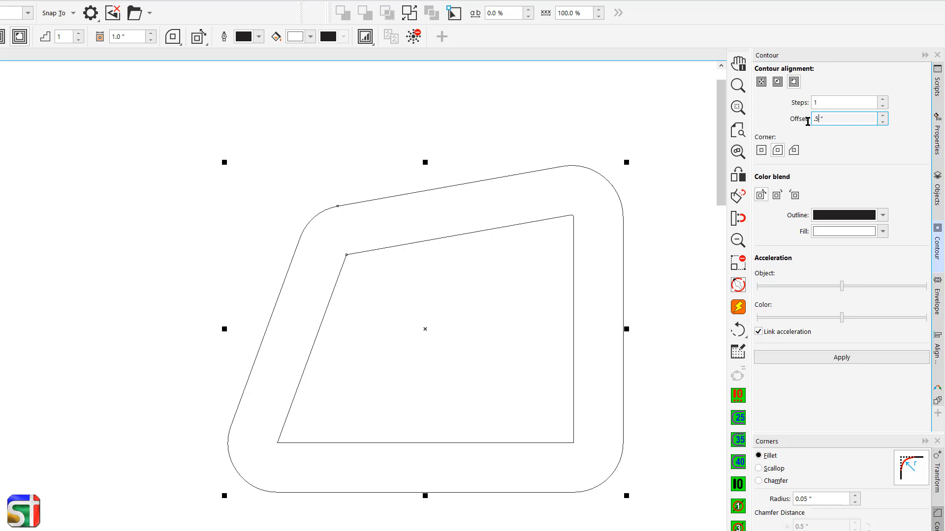
{"action": "type", "text": "5"}
{"action": "key", "text": "Return"}
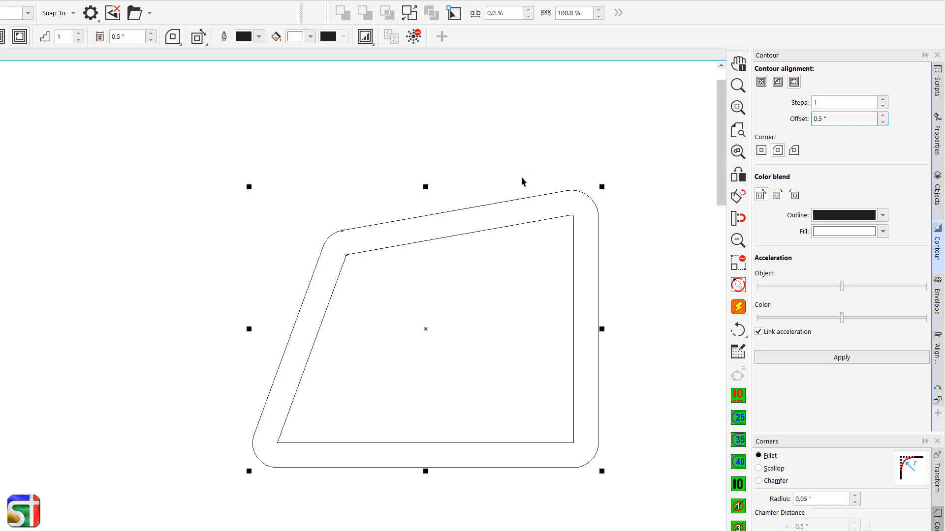
Break the contour apart and combine the inner and outer outlines into one curve
{"action": "left_click", "coordinate": [409, 14]}
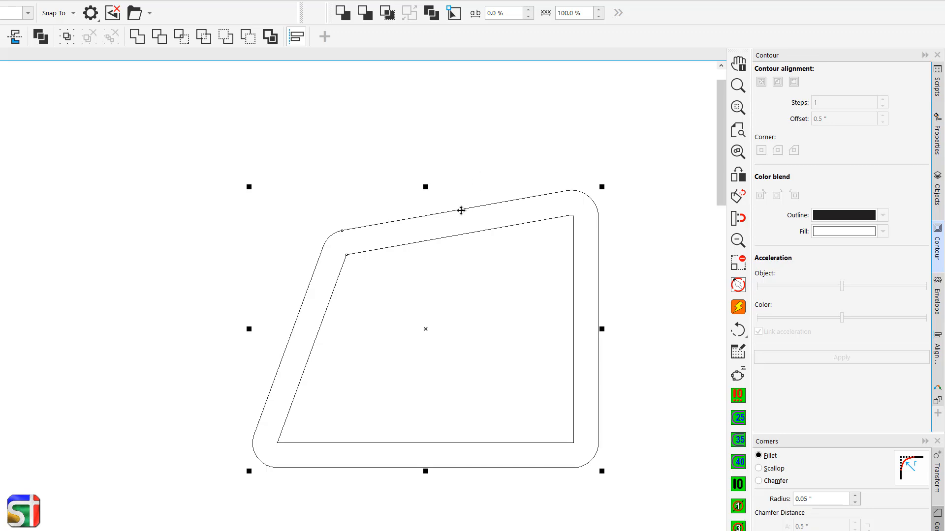
{"action": "left_click", "coordinate": [432, 14]}
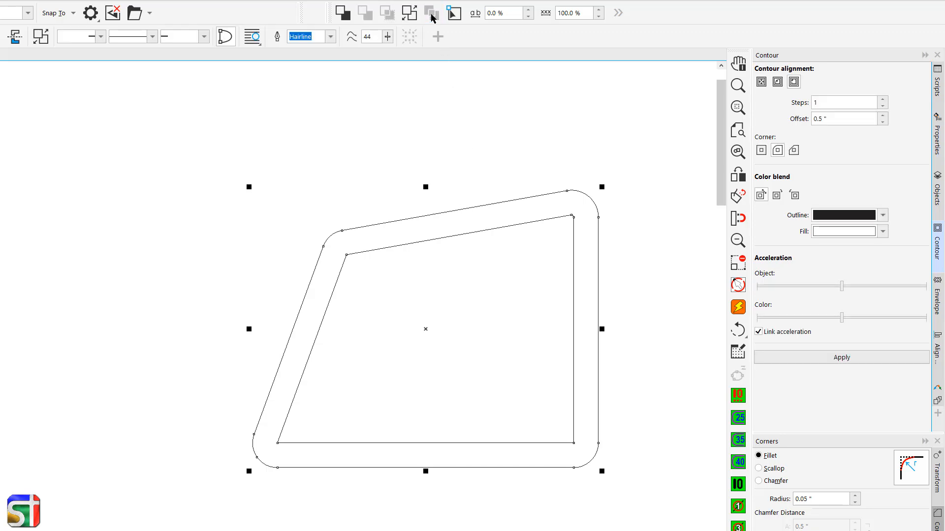
Weld a rectangle drawn over the frame's upper-left corner to the frame, and delete the welded shape
{"action": "key", "text": "F6"}
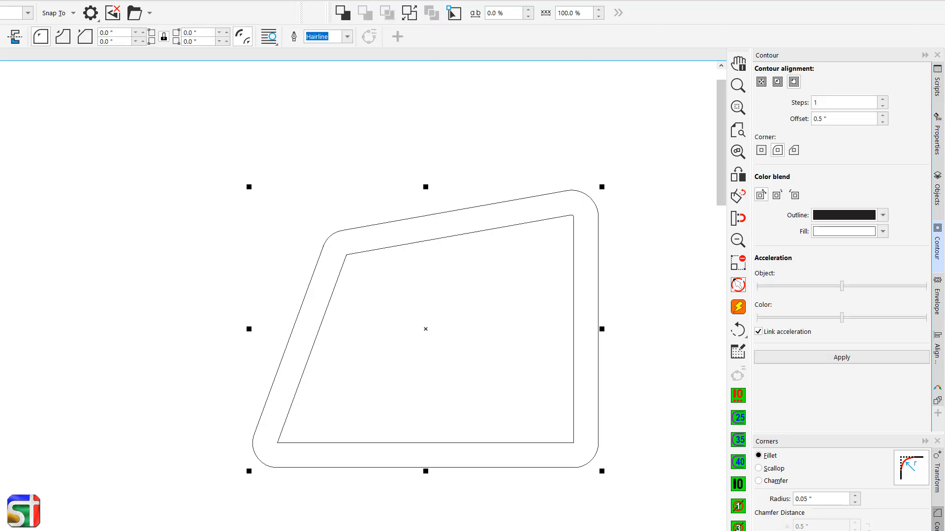
{"action": "left_click_drag", "start_coordinate": [284, 180], "coordinate": [420, 333]}
{"action": "left_click", "coordinate": [601, 222]}
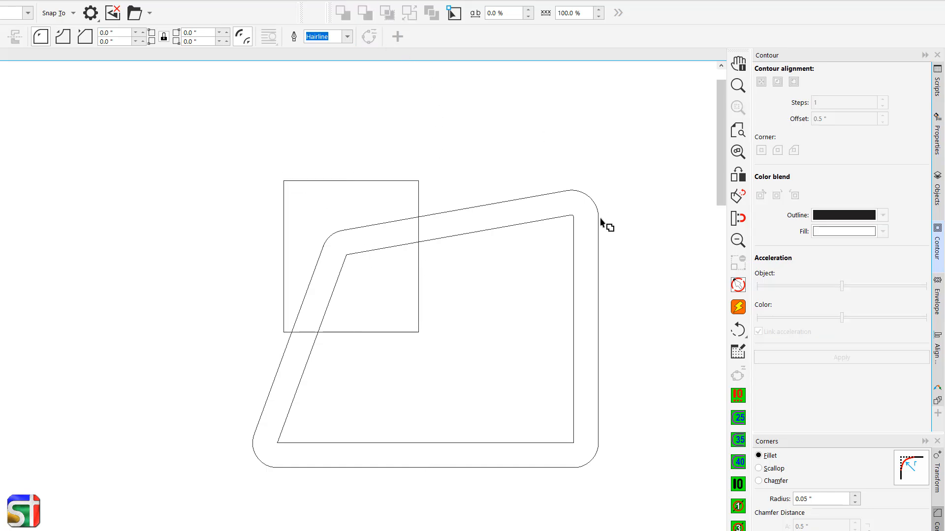
{"action": "left_click", "coordinate": [573, 234]}
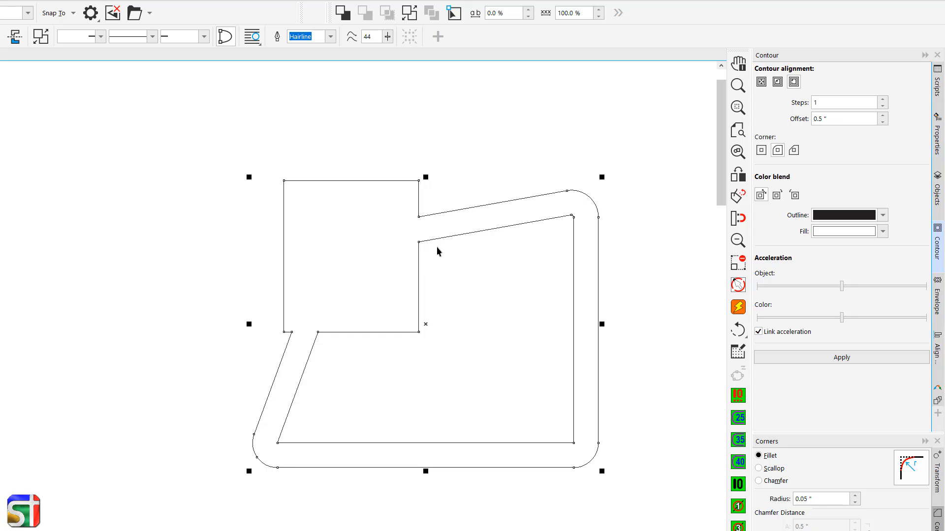
{"action": "key", "text": "Delete"}
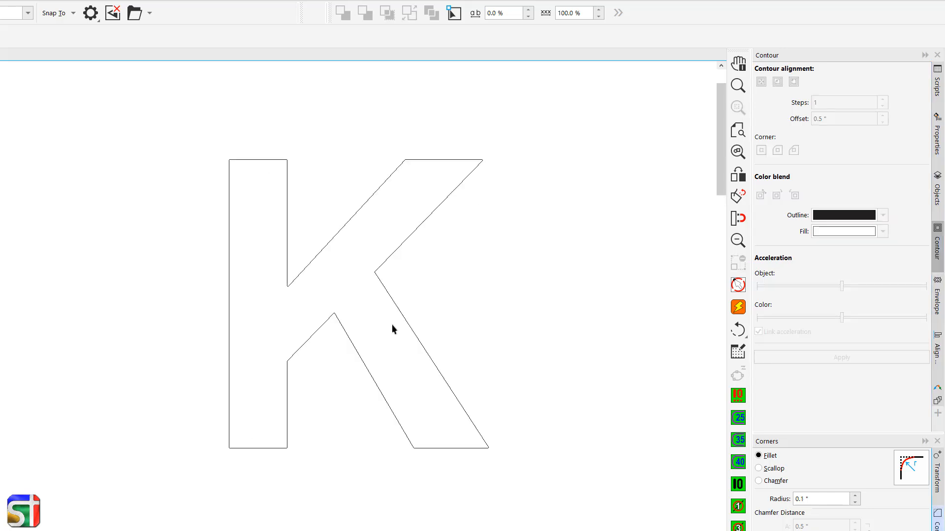
Select the letter K and examine the nodes at its upper-right tip with the Shape tool
{"action": "left_click", "coordinate": [446, 202]}
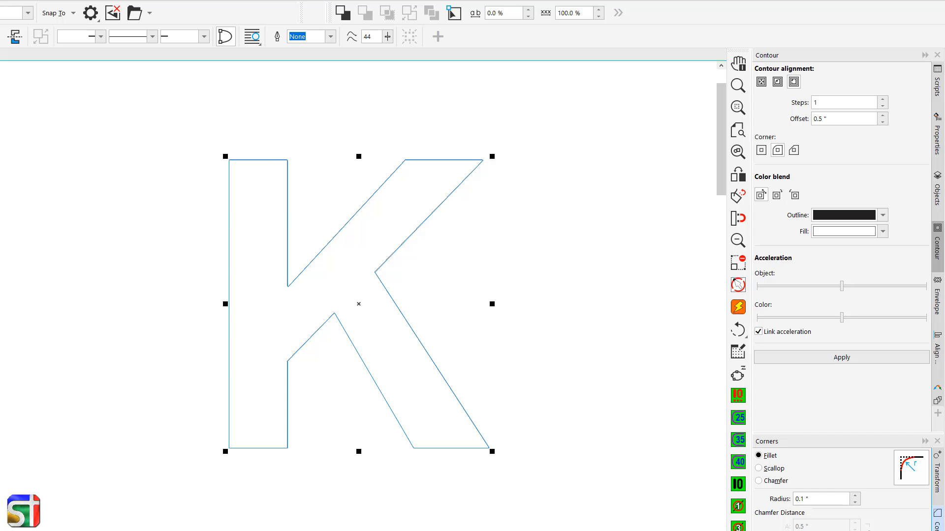
{"action": "key", "text": "F10"}
{"action": "scroll", "coordinate": [473, 128], "scroll_direction": "up", "scroll_amount": 5}
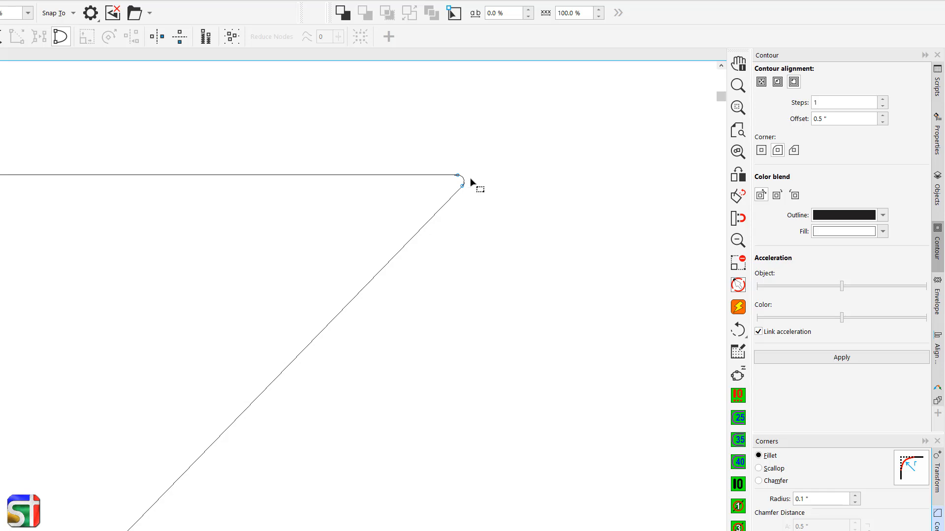
{"action": "scroll", "coordinate": [362, 298], "scroll_direction": "down", "scroll_amount": 5}
{"action": "scroll", "coordinate": [344, 314], "scroll_direction": "down", "scroll_amount": 2}
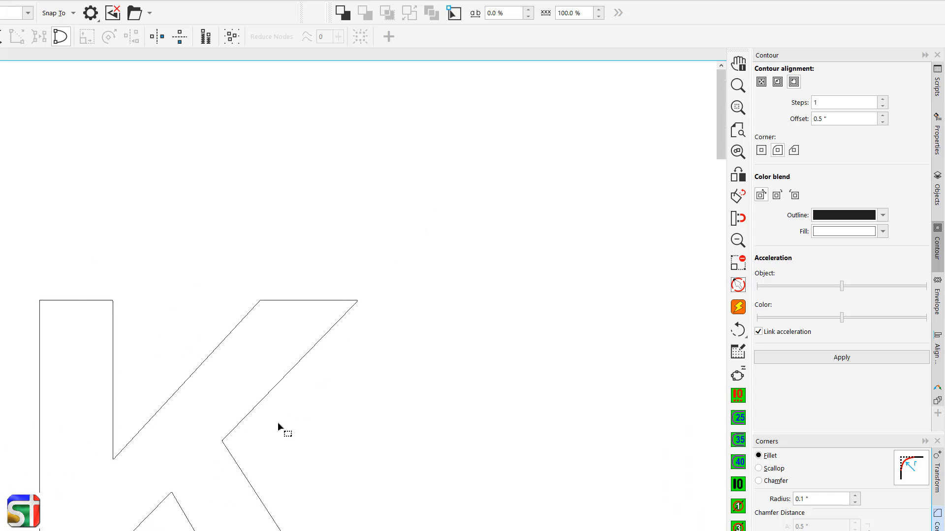
{"action": "left_click_drag", "start_coordinate": [277, 423], "coordinate": [418, 245]}
{"action": "key", "text": "space"}
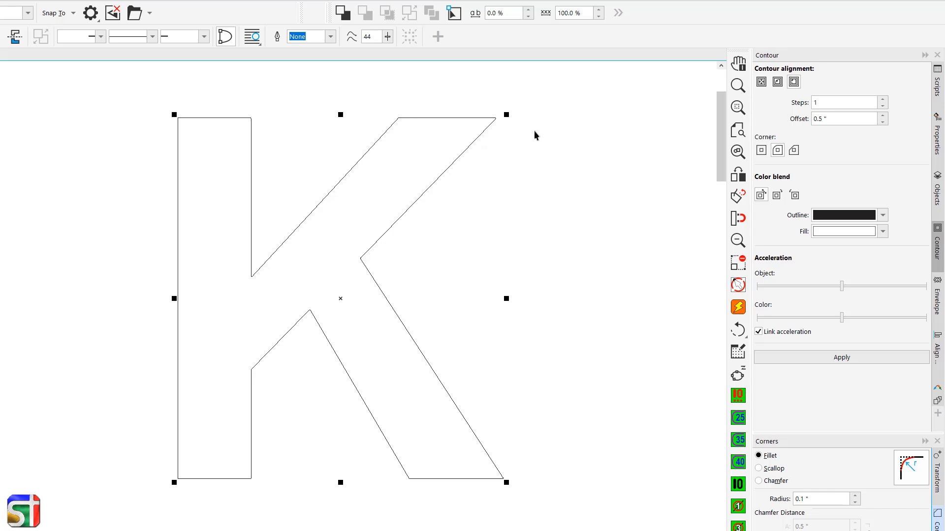
Apply a 0.1-inch outside contour with round corners to the letter K and break the contour apart
{"action": "left_click", "coordinate": [818, 120]}
{"action": "type", "text": "1"}
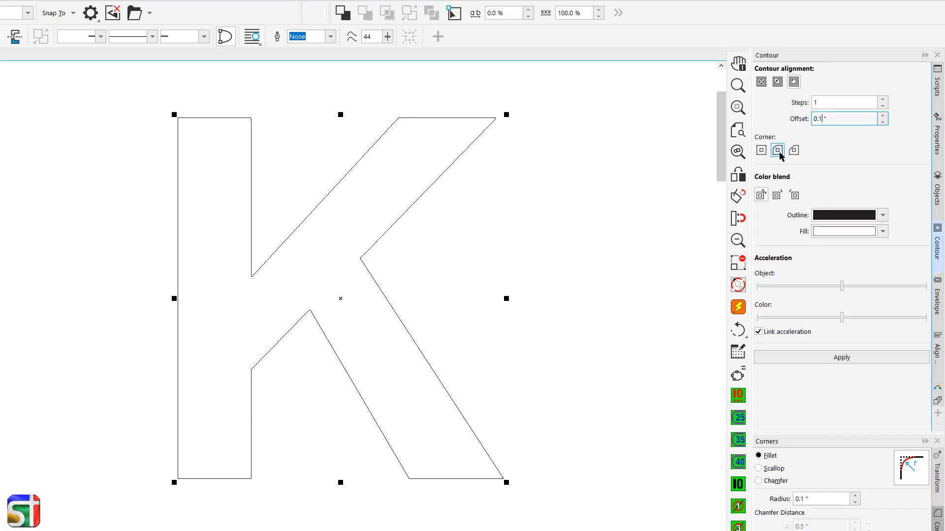
{"action": "left_click", "coordinate": [804, 359]}
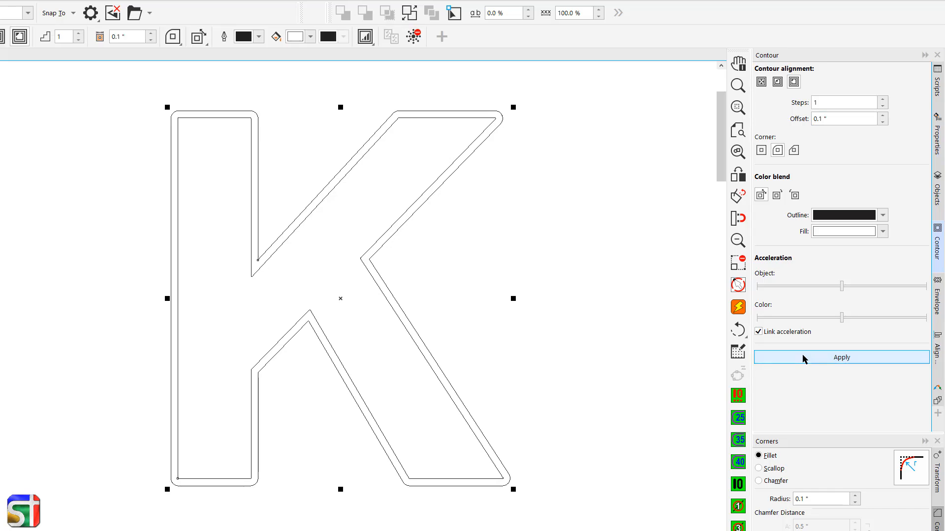
{"action": "left_click", "coordinate": [410, 15]}
{"action": "left_click", "coordinate": [507, 124]}
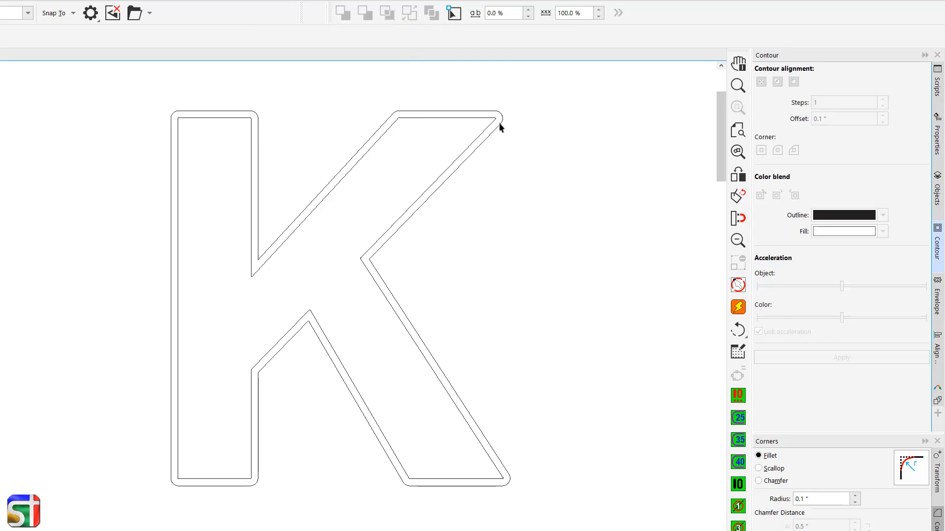
Apply a 0.2-inch inside contour with round corners to the outer outline of the K and break the contour apart
{"action": "left_click", "coordinate": [499, 122]}
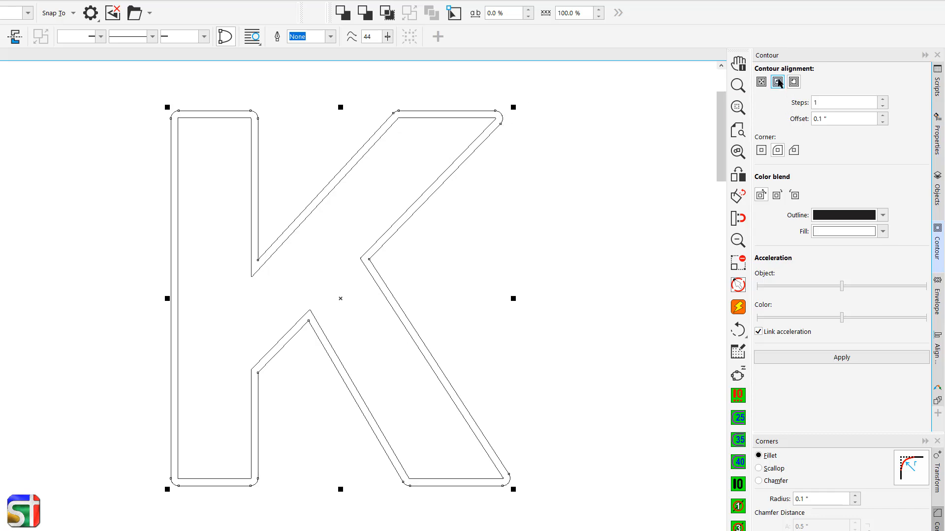
{"action": "left_click", "coordinate": [820, 119]}
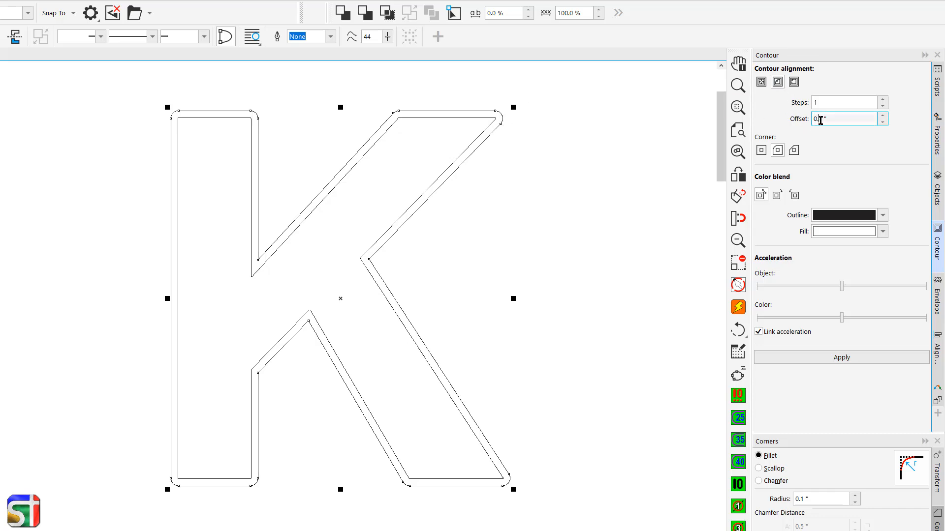
{"action": "key", "text": "BackSpace"}
{"action": "type", "text": "2"}
{"action": "left_click", "coordinate": [777, 151]}
{"action": "left_click", "coordinate": [795, 357]}
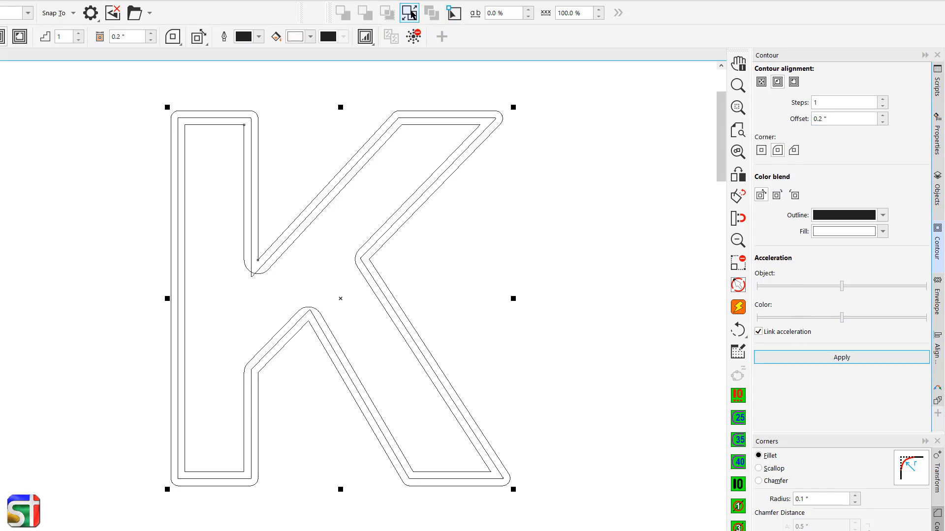
{"action": "left_click", "coordinate": [409, 13]}
{"action": "left_click", "coordinate": [523, 146]}
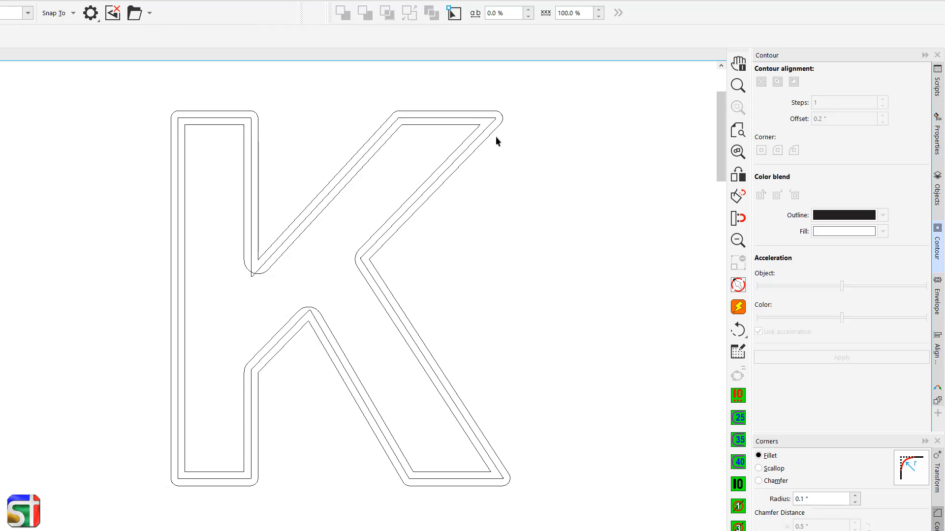
Apply a 0.1-inch outside contour with round corners to the innermost K outline and break the contour apart
{"action": "left_click", "coordinate": [473, 134]}
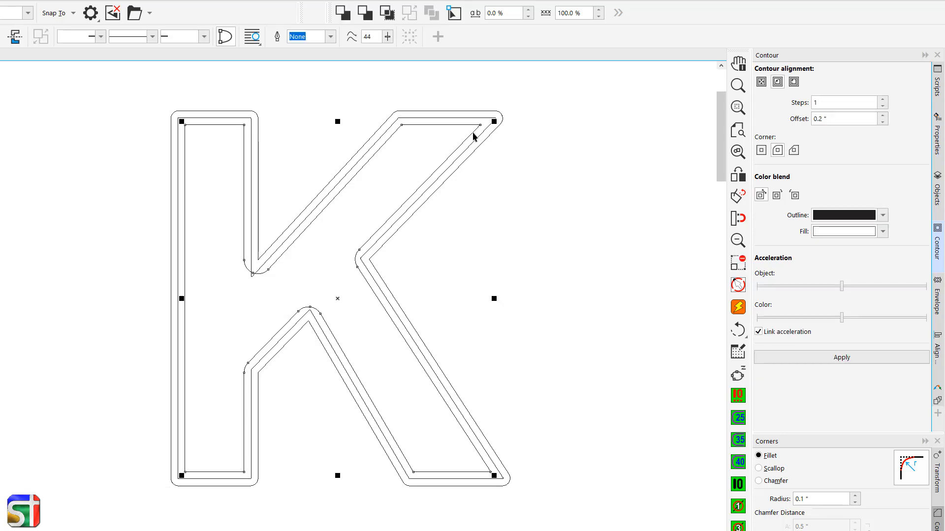
{"action": "left_click", "coordinate": [793, 82]}
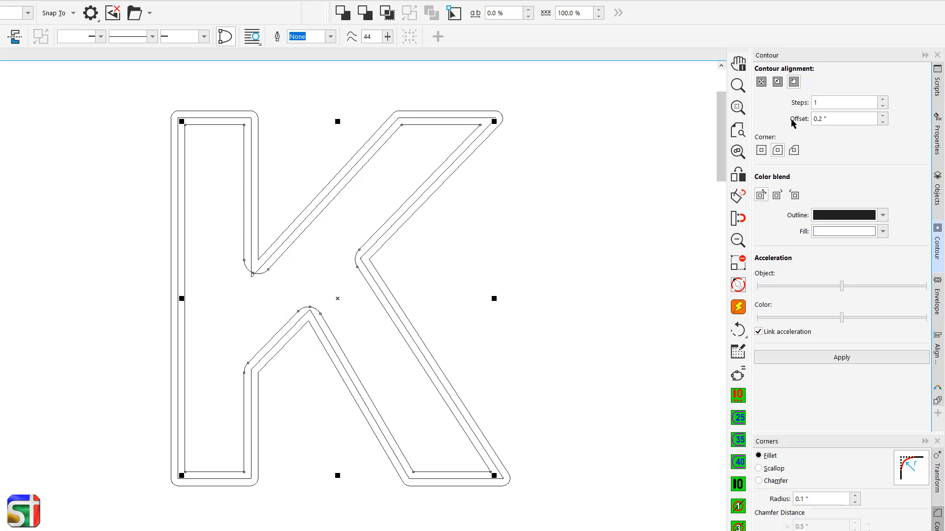
{"action": "left_click", "coordinate": [812, 122]}
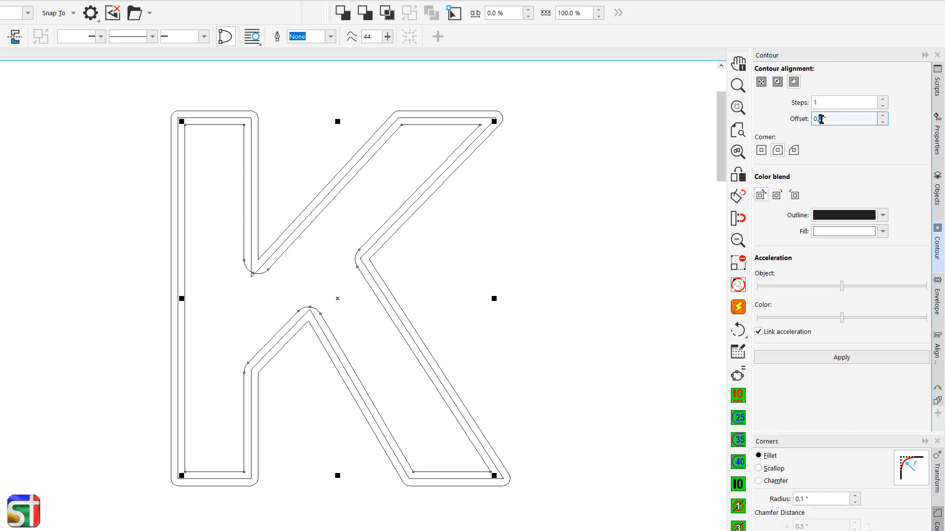
{"action": "double_click", "coordinate": [818, 123]}
{"action": "type", "text": "1"}
{"action": "left_click", "coordinate": [777, 150]}
{"action": "left_click", "coordinate": [841, 357]}
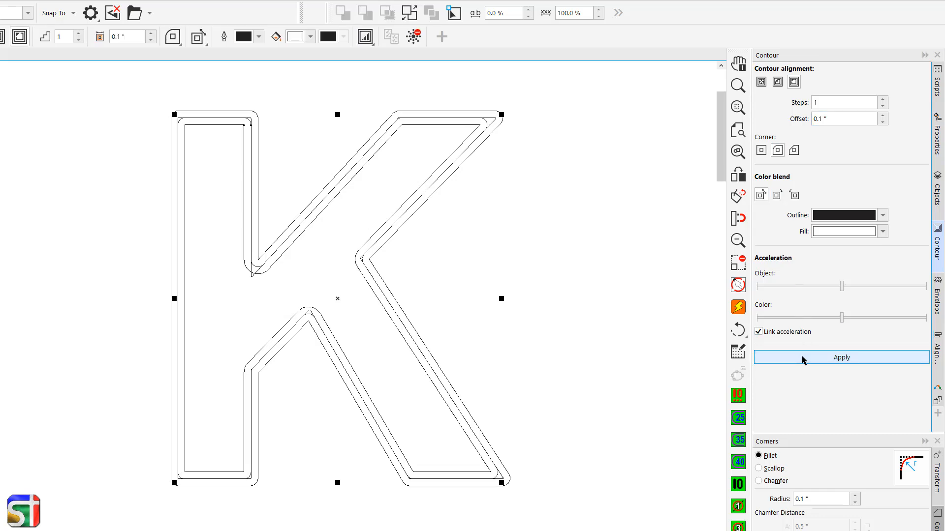
{"action": "left_click", "coordinate": [409, 13]}
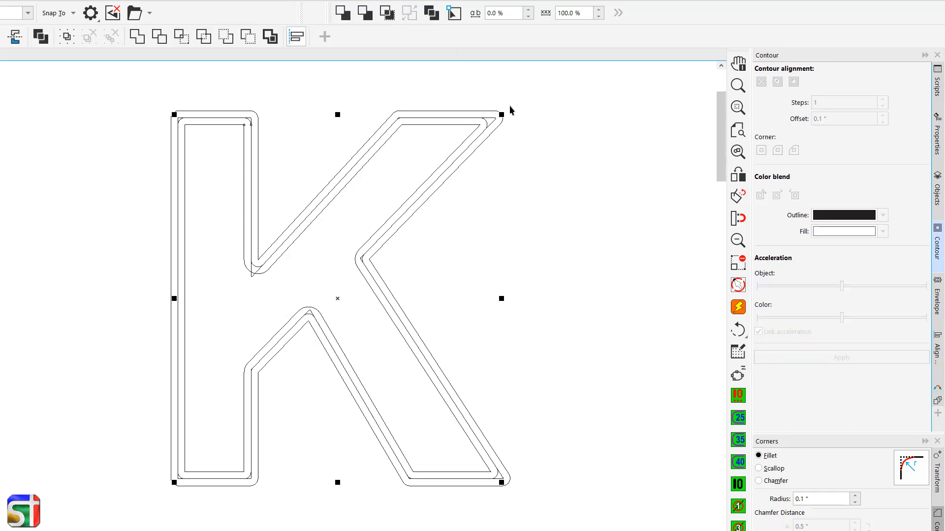
Delete the original letter K and the outermost and innermost outlines, keeping only the K with all corners rounded
{"action": "left_click", "coordinate": [494, 122]}
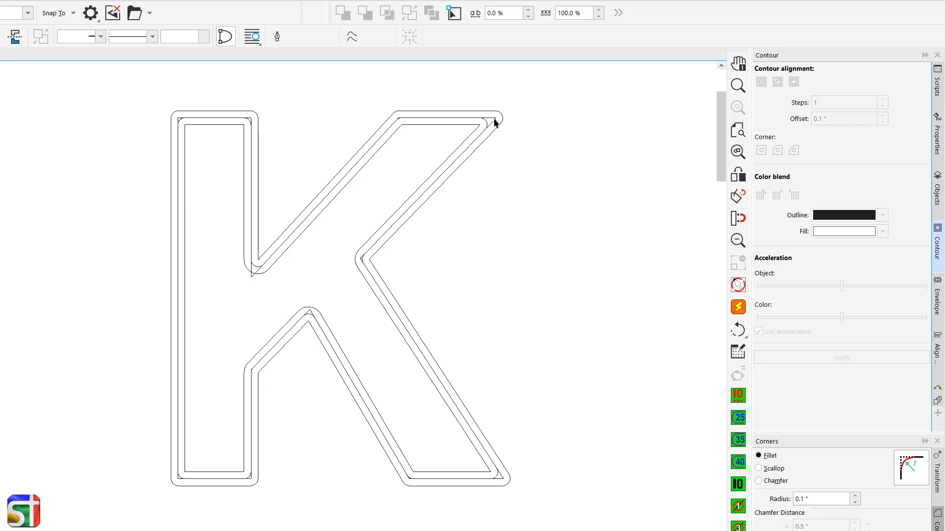
{"action": "left_click", "coordinate": [497, 122]}
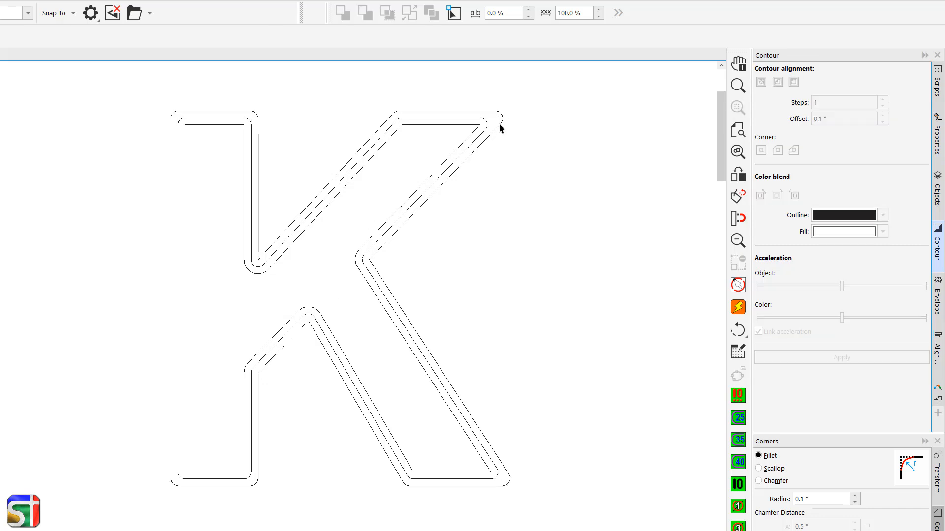
{"action": "left_click", "coordinate": [498, 124]}
{"action": "key", "text": "Delete"}
{"action": "left_click", "coordinate": [475, 131]}
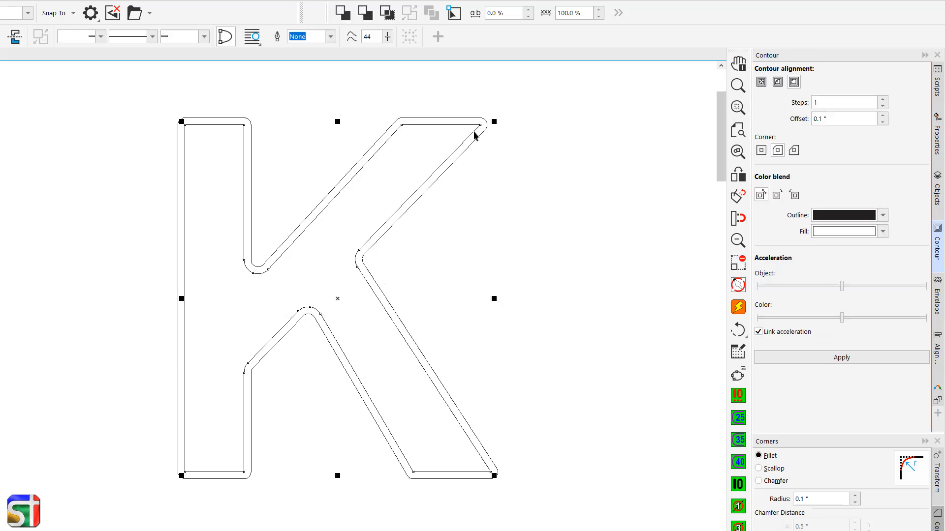
{"action": "key", "text": "Delete"}
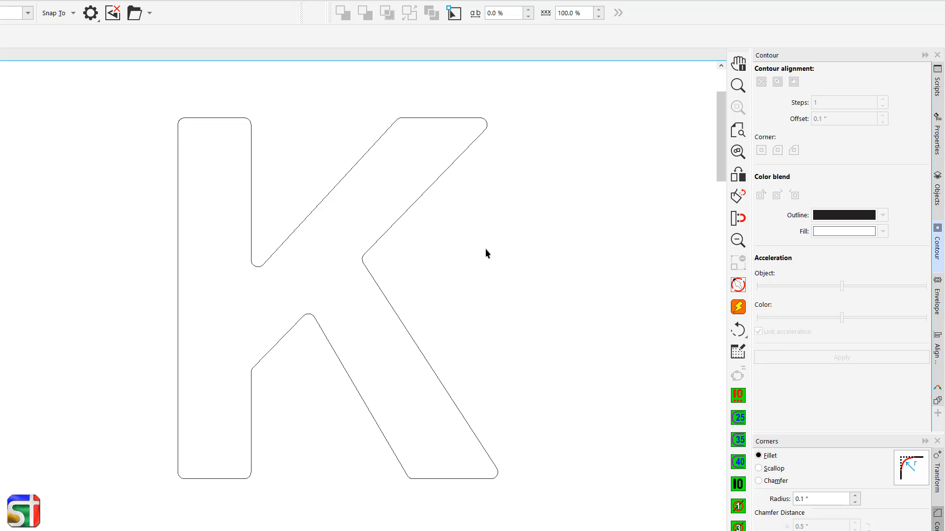
Apply a 0.1-inch inside contour with mitered corners to the rounded K and break the contour apart
{"action": "left_click", "coordinate": [444, 172]}
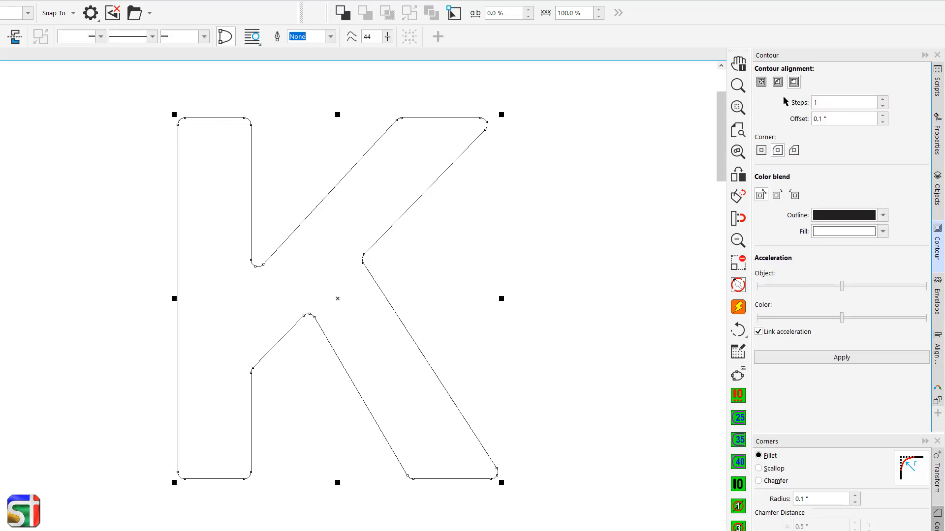
{"action": "left_click", "coordinate": [778, 83]}
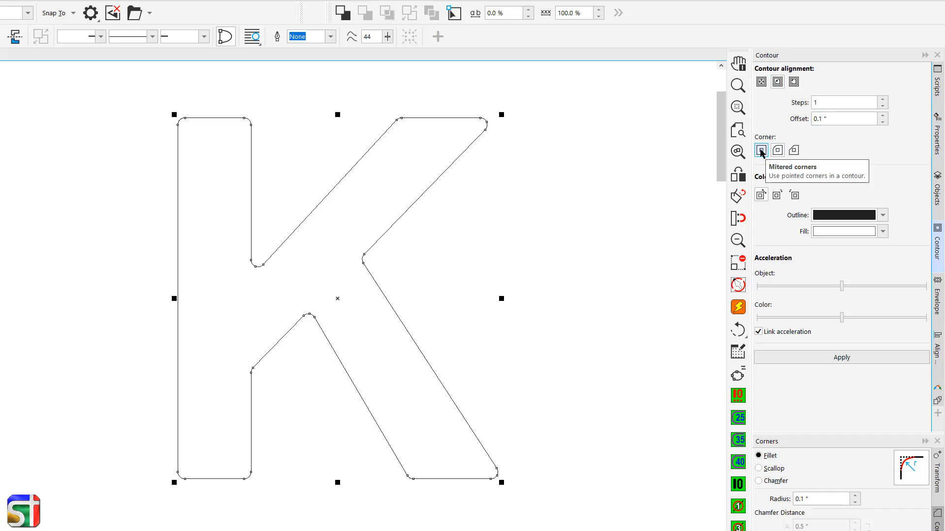
{"action": "left_click", "coordinate": [790, 357]}
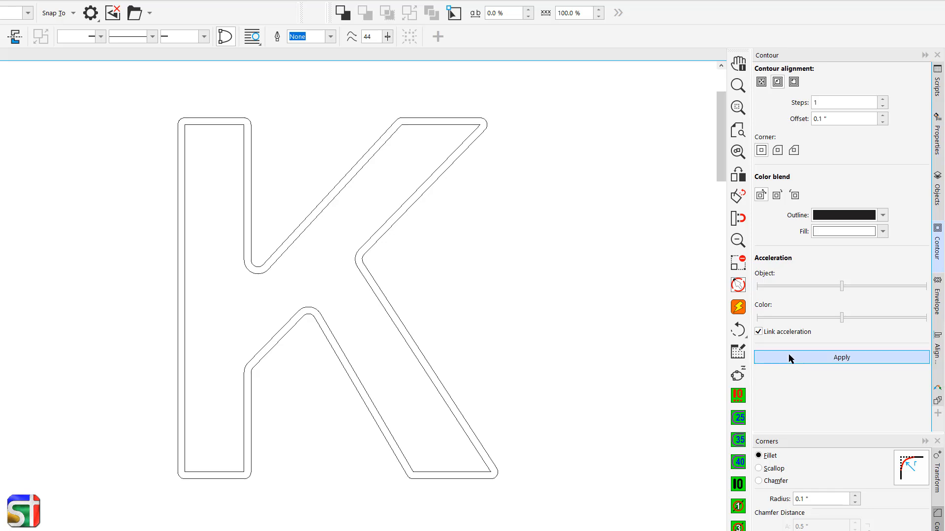
{"action": "left_click", "coordinate": [413, 16]}
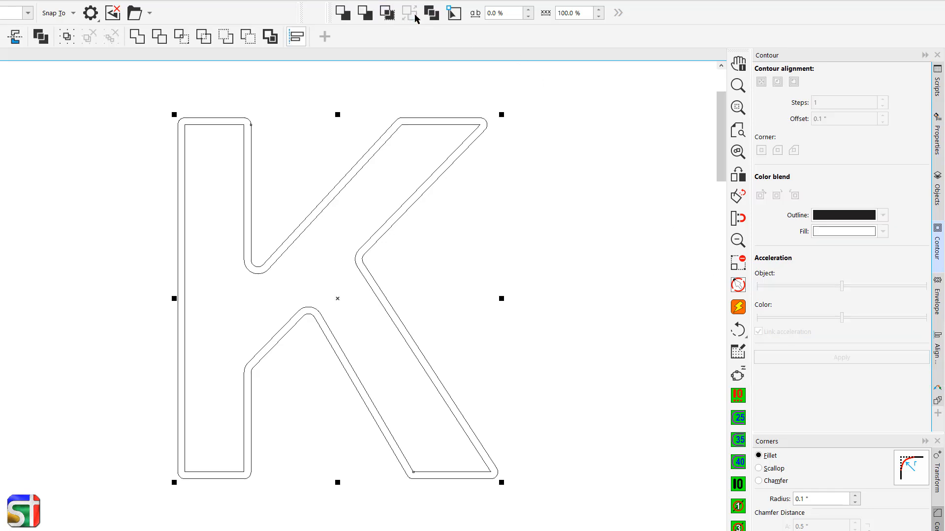
Apply a 0.1-inch outside contour with mitered corners to the inner K outline and break the contour apart
{"action": "left_click", "coordinate": [464, 143]}
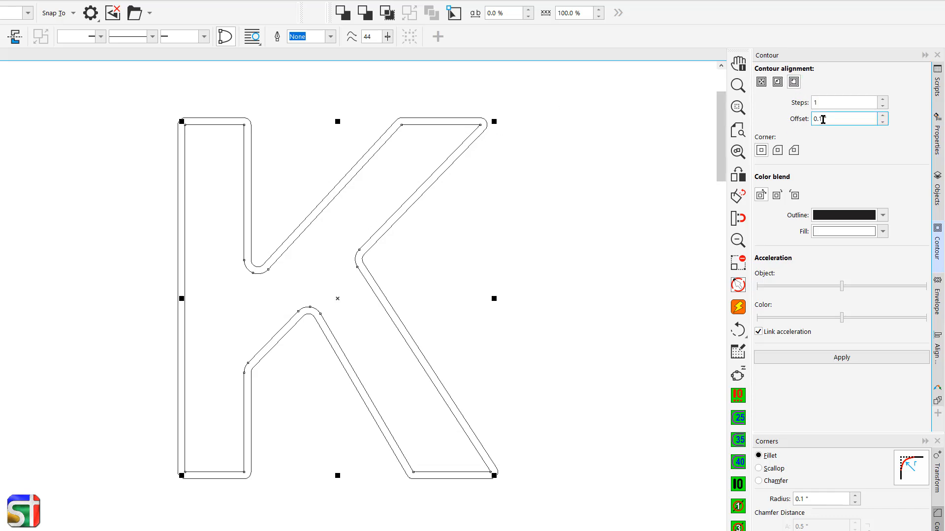
{"action": "left_click", "coordinate": [802, 358]}
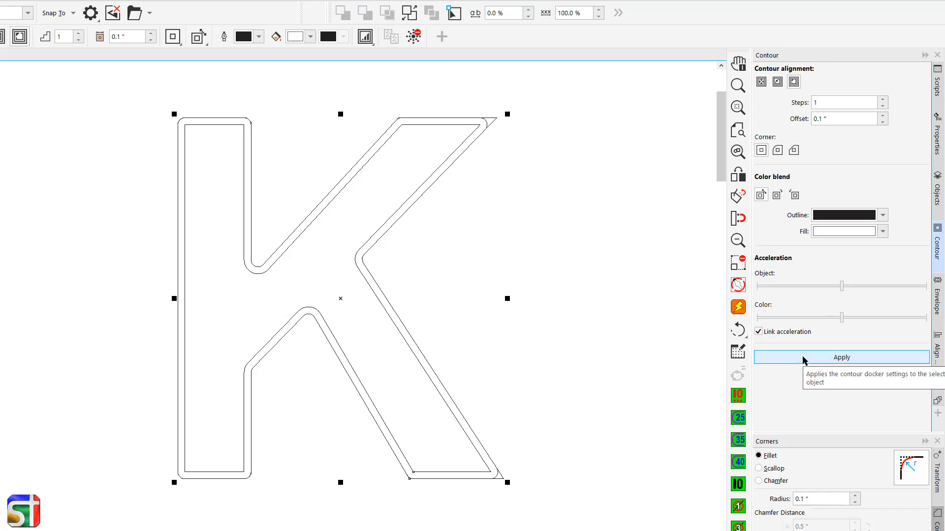
{"action": "left_click", "coordinate": [409, 13]}
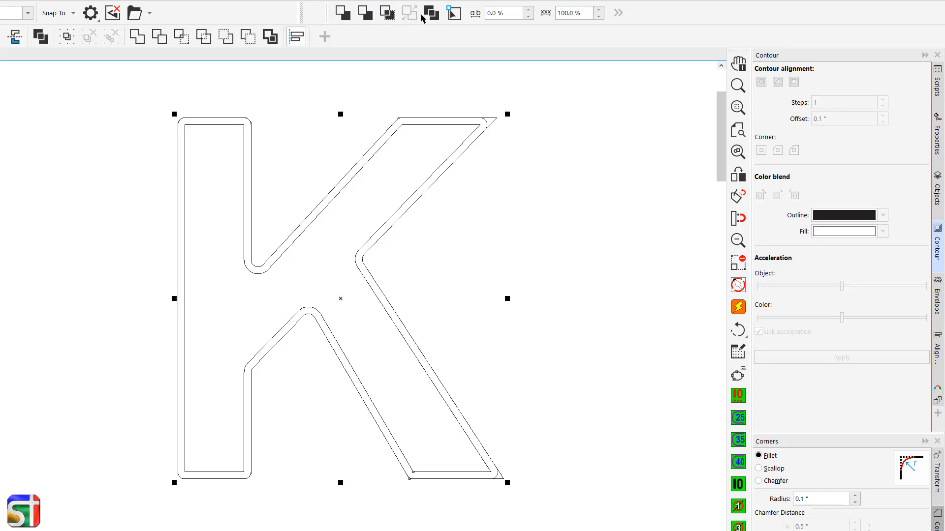
{"action": "left_click", "coordinate": [518, 165]}
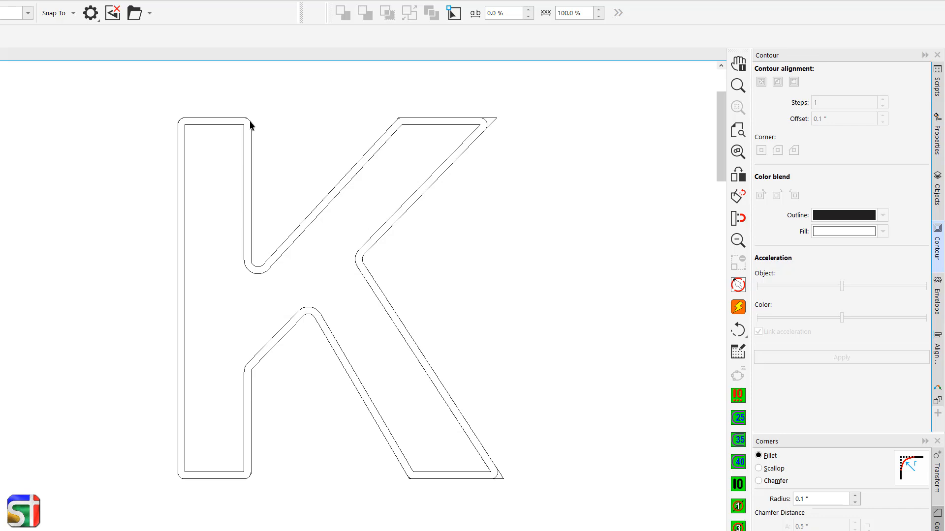
Delete the mitered outer outline and the inner outline, keeping only the rounded K
{"action": "left_click", "coordinate": [248, 137]}
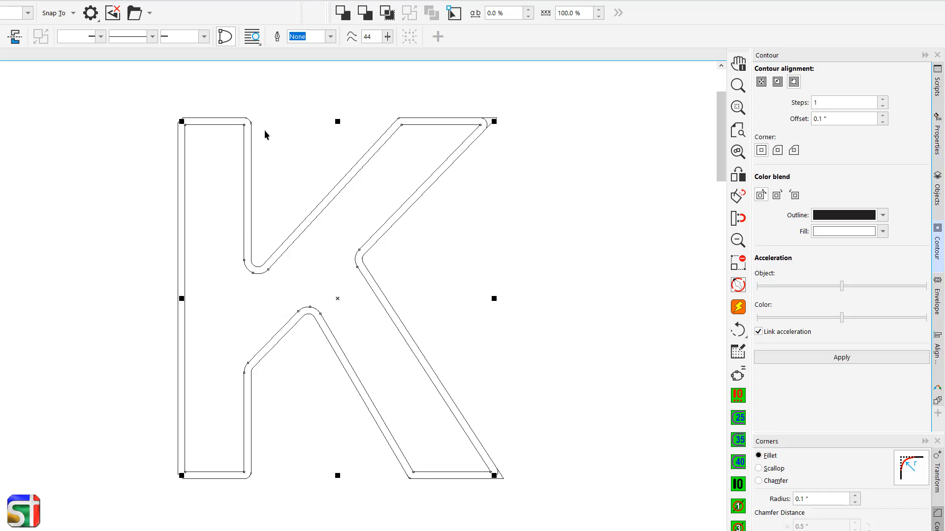
{"action": "left_click", "coordinate": [510, 126]}
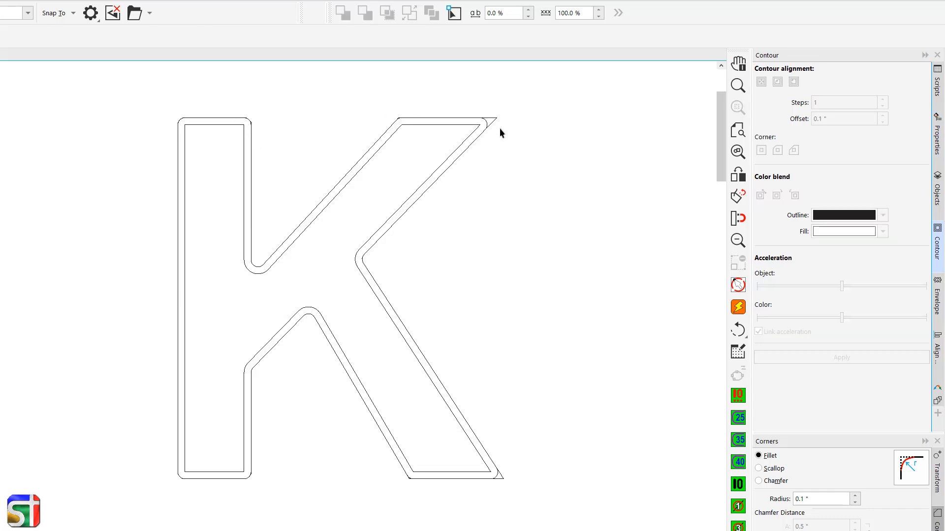
{"action": "left_click", "coordinate": [491, 122]}
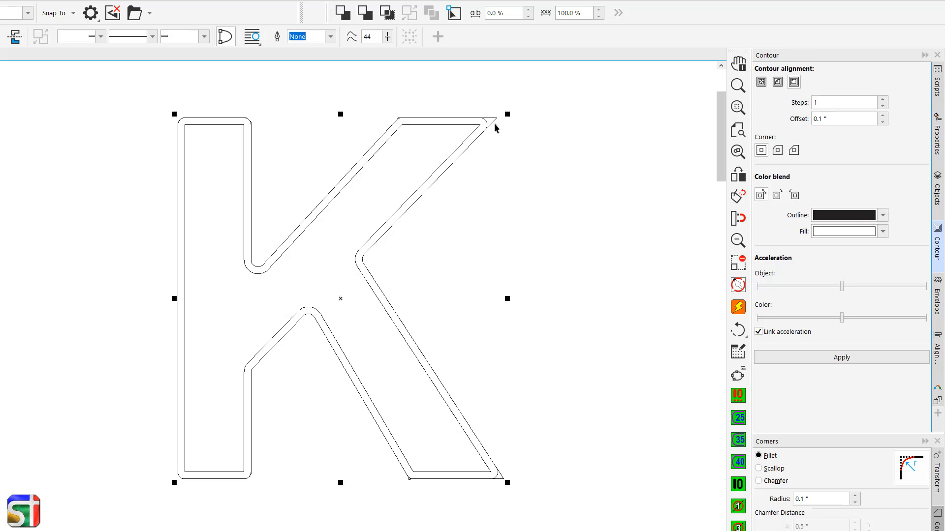
{"action": "key", "text": "Delete"}
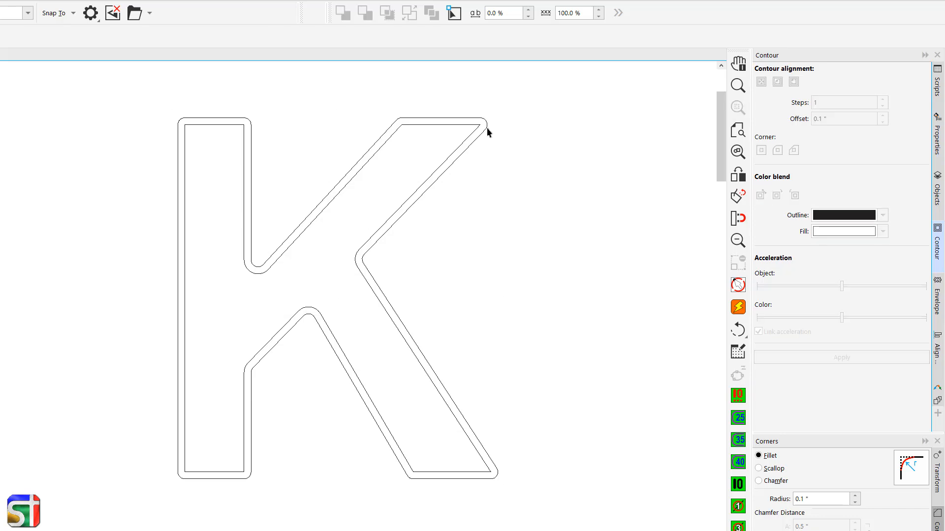
{"action": "left_click", "coordinate": [478, 127]}
{"action": "key", "text": "Delete"}
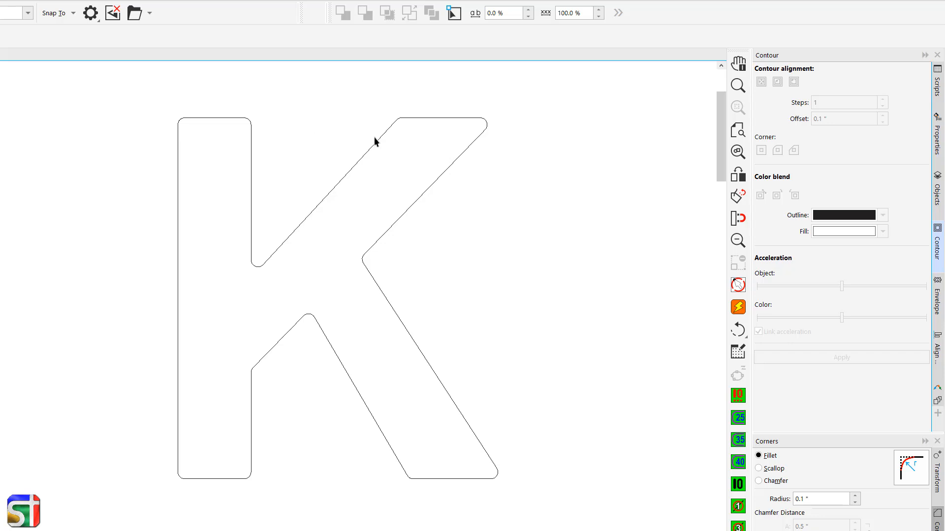
Apply a 0.11-inch inside contour with mitered corners to the rounded K and break the contour apart
{"action": "left_click", "coordinate": [375, 140]}
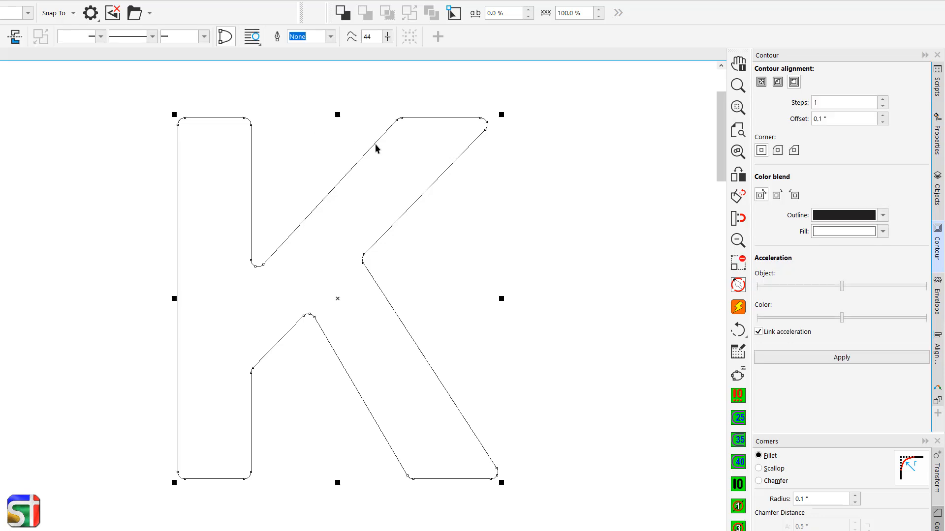
{"action": "left_click", "coordinate": [820, 119]}
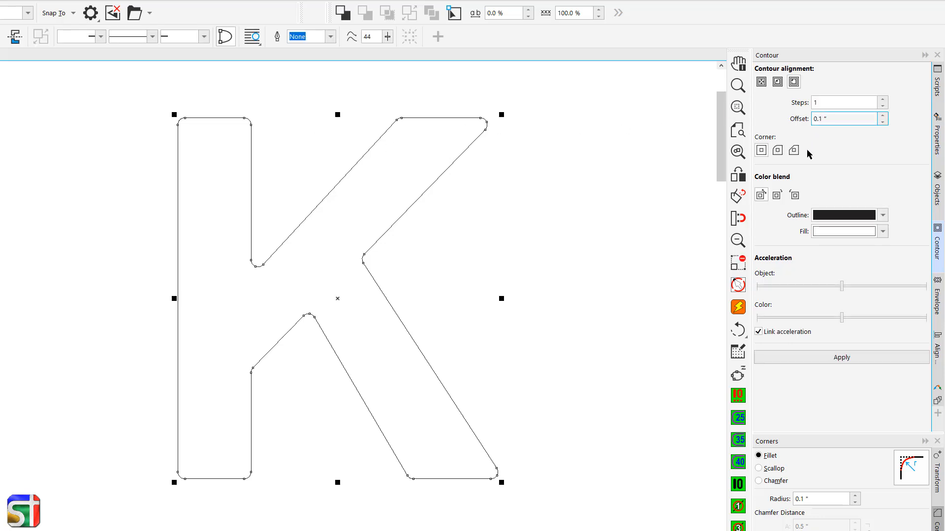
{"action": "type", "text": "1"}
{"action": "left_click", "coordinate": [778, 82]}
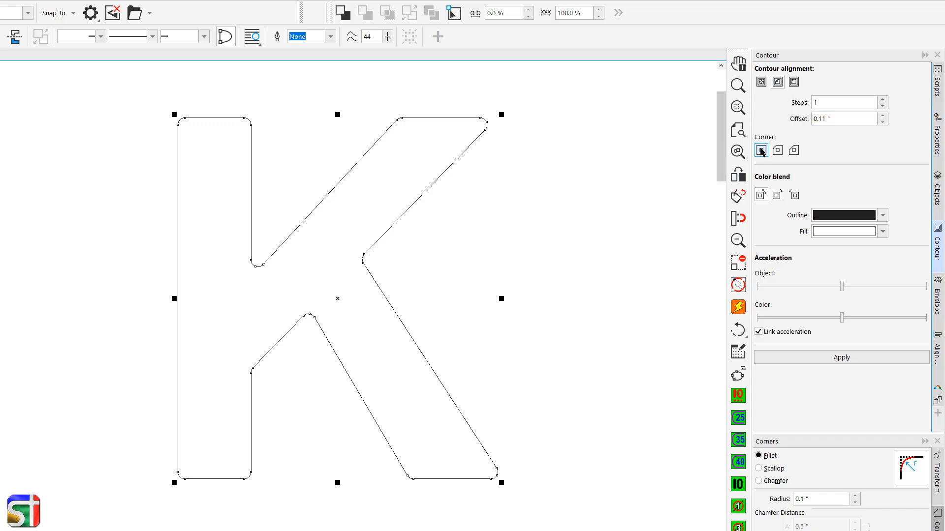
{"action": "left_click", "coordinate": [791, 359]}
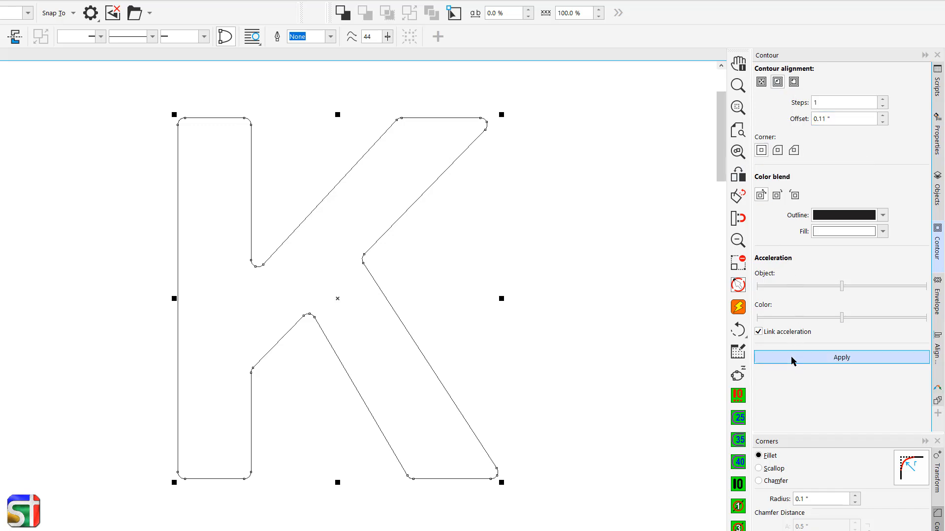
{"action": "left_click", "coordinate": [409, 13]}
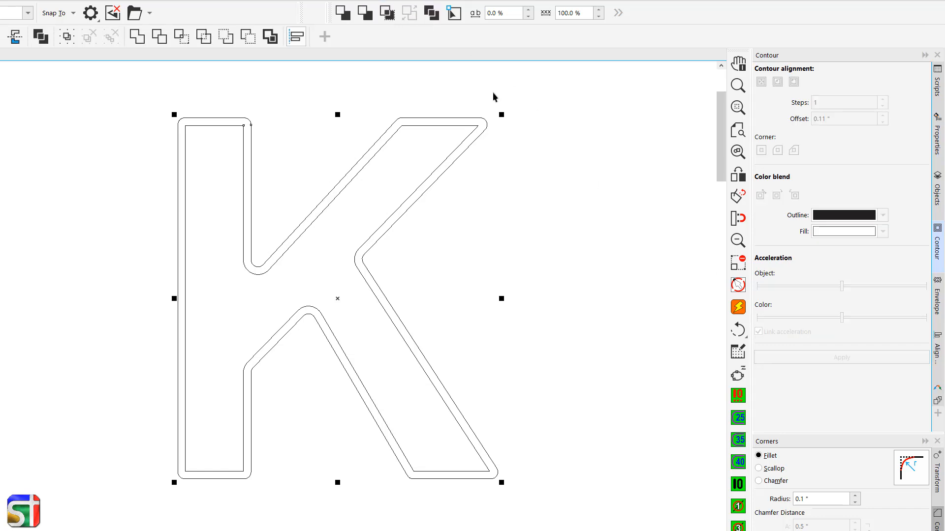
Apply a 0.22-inch outside contour with mitered corners to the inner K outline
{"action": "left_click", "coordinate": [243, 138]}
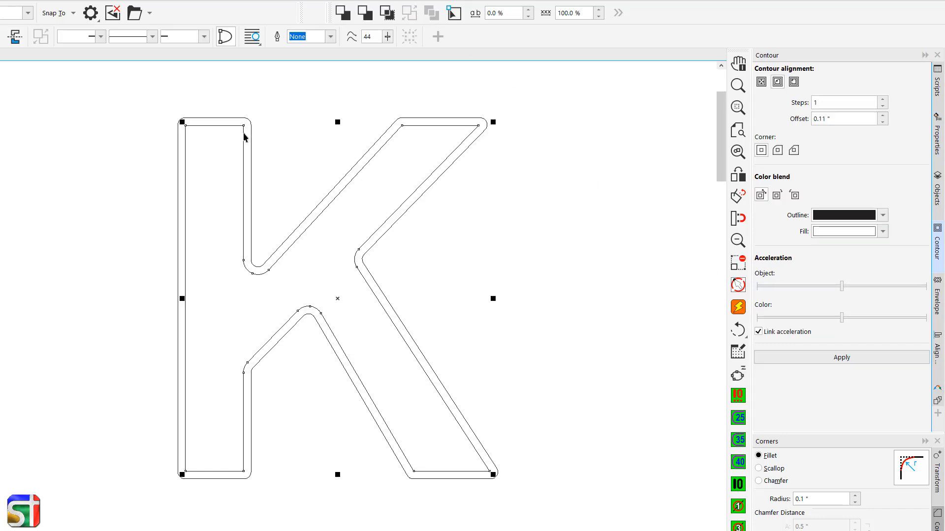
{"action": "left_click", "coordinate": [821, 118]}
{"action": "left_click_drag", "start_coordinate": [819, 120], "coordinate": [825, 121]}
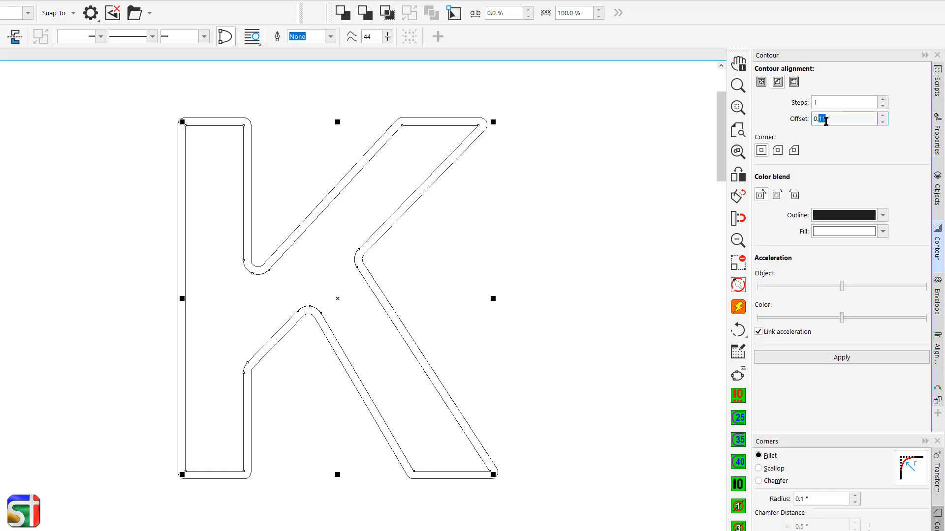
{"action": "type", "text": "22"}
{"action": "left_click", "coordinate": [794, 82]}
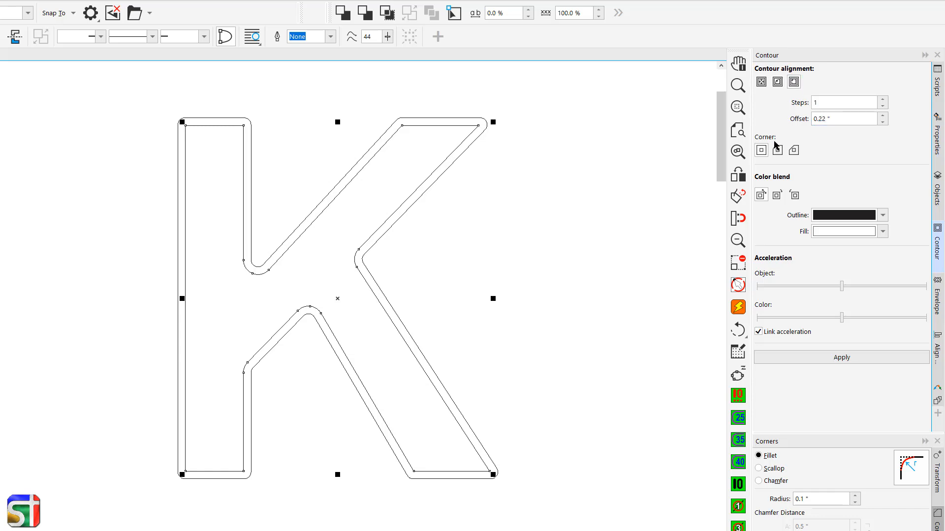
{"action": "left_click", "coordinate": [773, 359]}
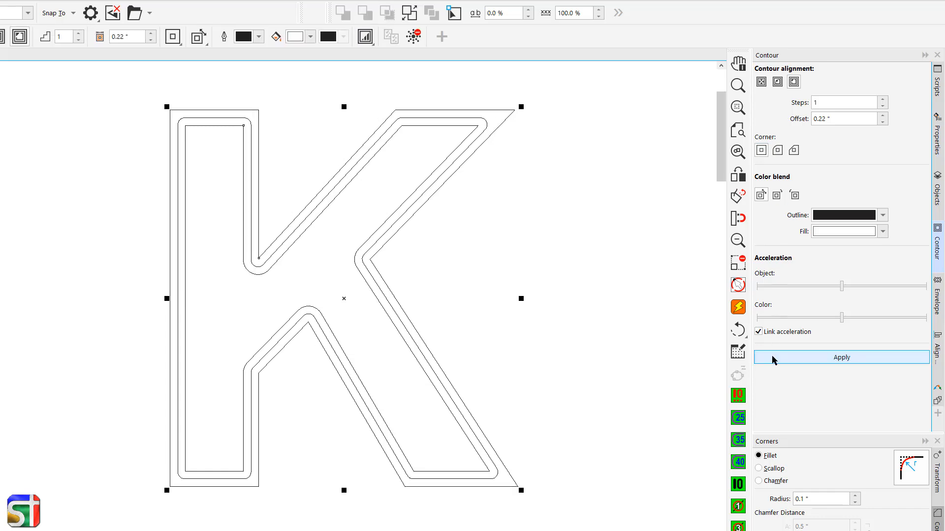
Break the outside contour apart and apply a 0.11-inch inside contour with mitered corners to the outermost K outline
{"action": "left_click", "coordinate": [411, 14]}
{"action": "left_click", "coordinate": [520, 141]}
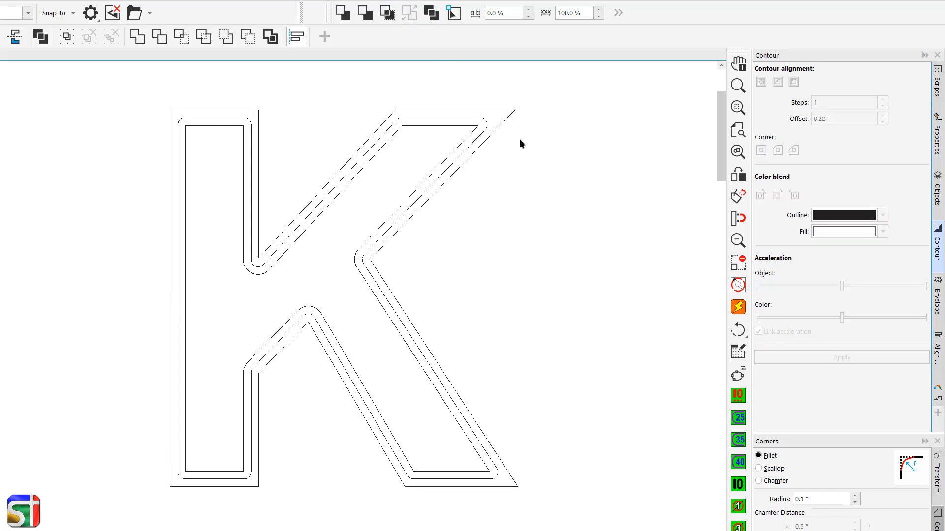
{"action": "left_click", "coordinate": [505, 123]}
{"action": "left_click", "coordinate": [817, 119]}
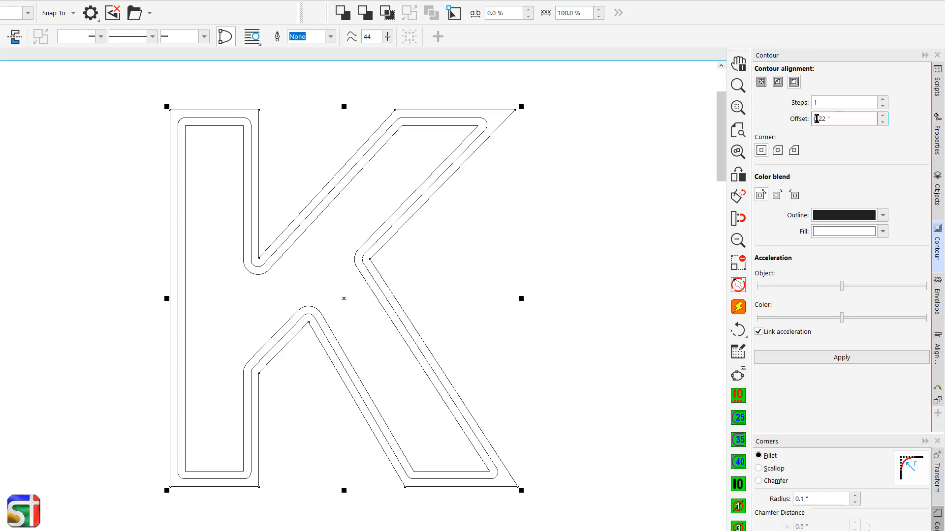
{"action": "double_click", "coordinate": [822, 118]}
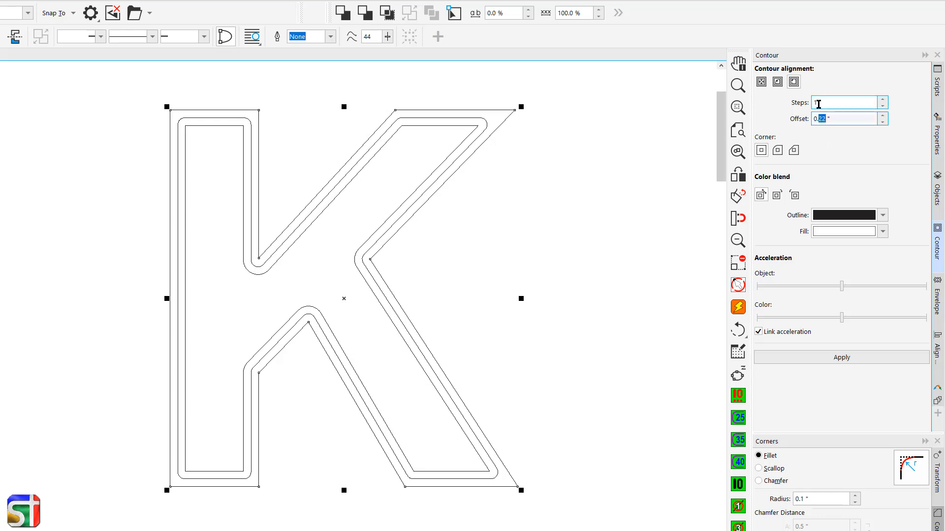
{"action": "type", "text": "11"}
{"action": "left_click", "coordinate": [778, 82]}
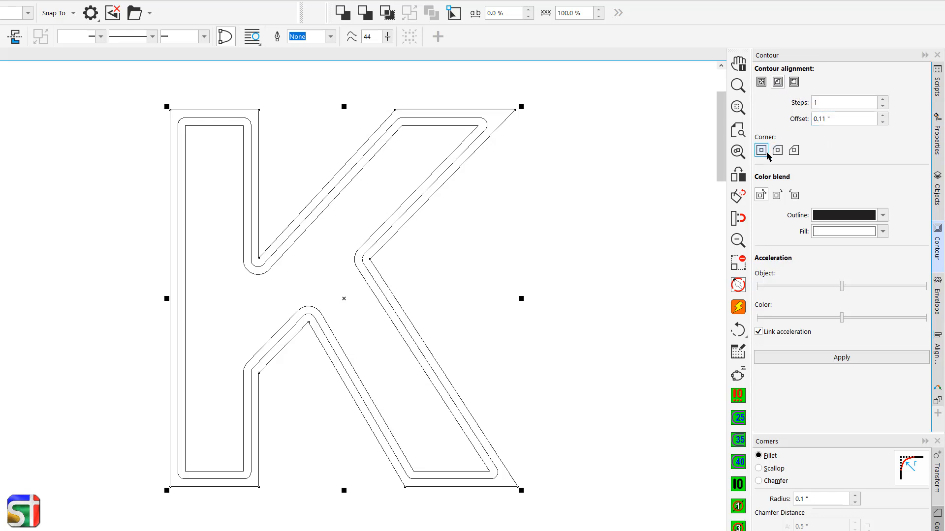
{"action": "left_click", "coordinate": [814, 363]}
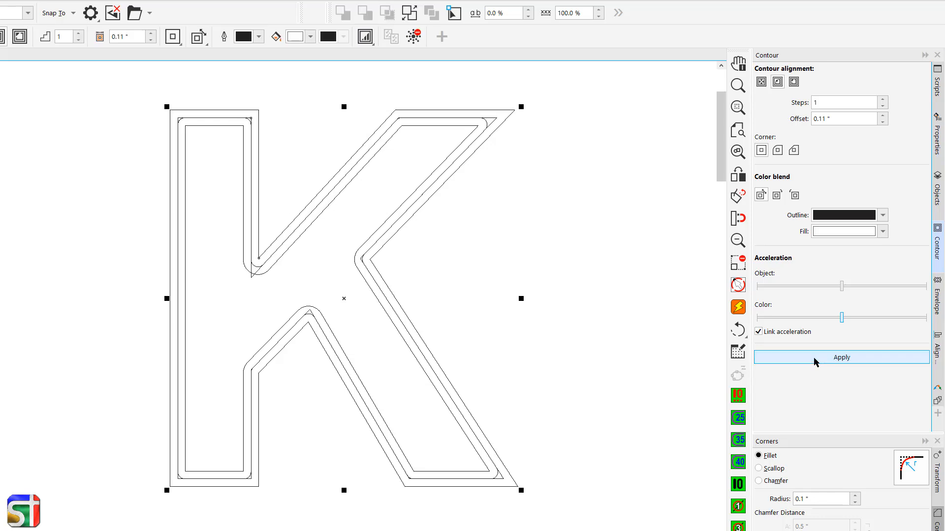
Break the inside contour apart and delete the outermost, rounded and innermost outlines, keeping only the sharp-cornered K
{"action": "left_click", "coordinate": [410, 14]}
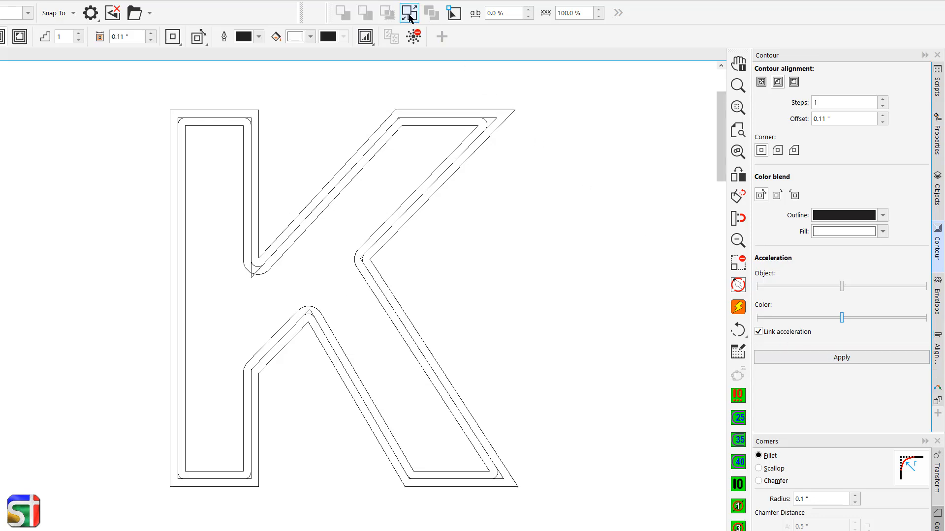
{"action": "left_click", "coordinate": [530, 146]}
{"action": "left_click", "coordinate": [510, 118]}
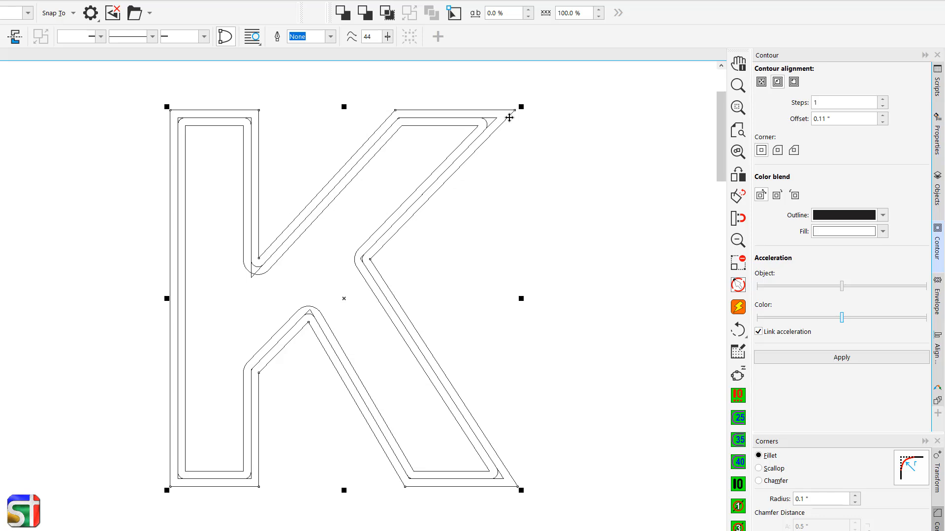
{"action": "key", "text": "Delete"}
{"action": "left_click", "coordinate": [487, 122]}
{"action": "key", "text": "Delete"}
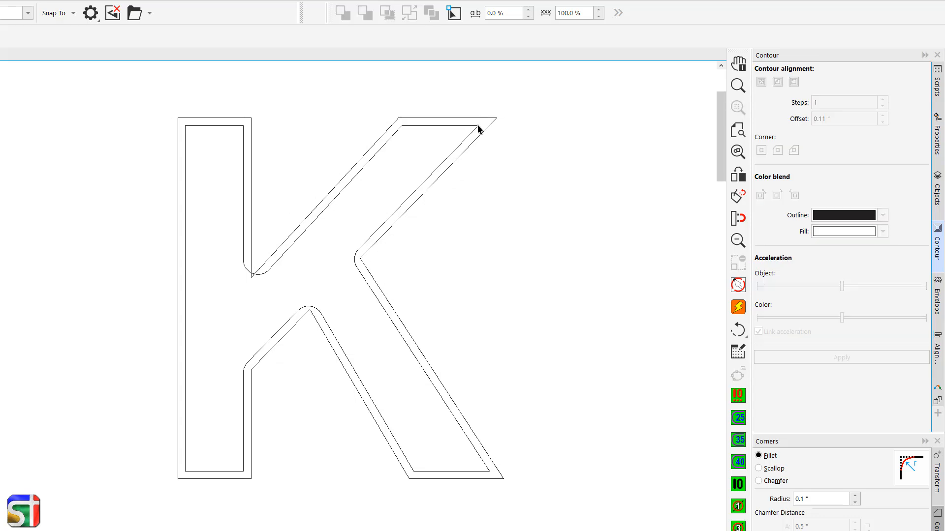
{"action": "left_click", "coordinate": [476, 125]}
{"action": "key", "text": "Delete"}
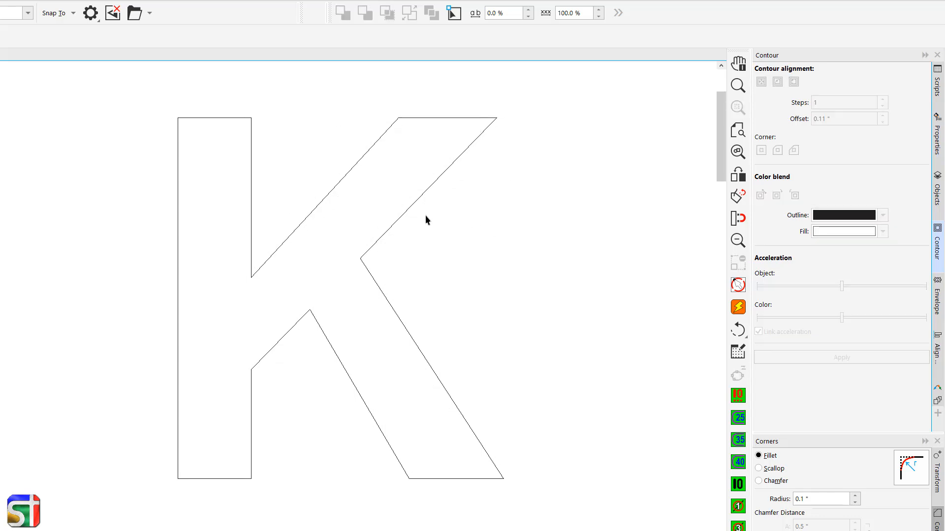
Round all corners of the sharp-cornered K with the Rounder macro at a radius of 0.1
{"action": "left_click", "coordinate": [412, 204]}
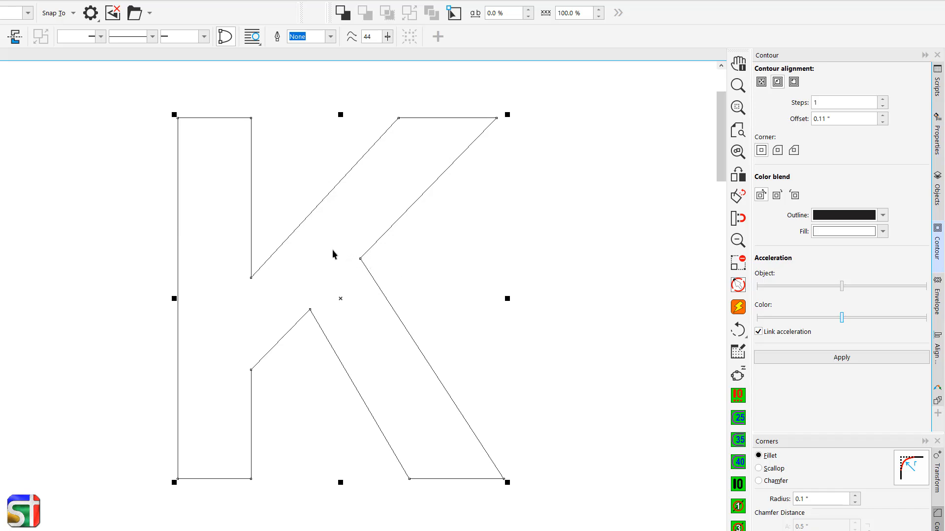
{"action": "key", "text": "ctrl+shift+r"}
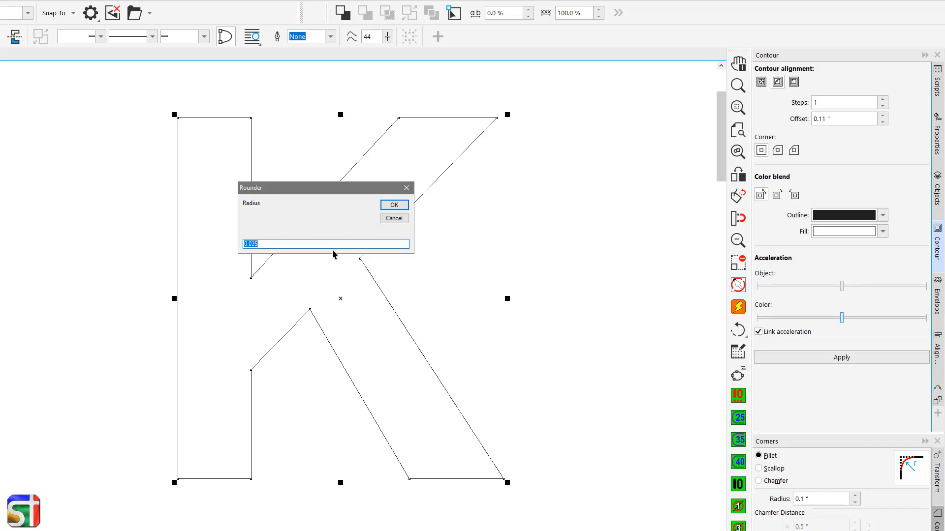
{"action": "type", "text": "0.1"}
{"action": "key", "text": "Return"}
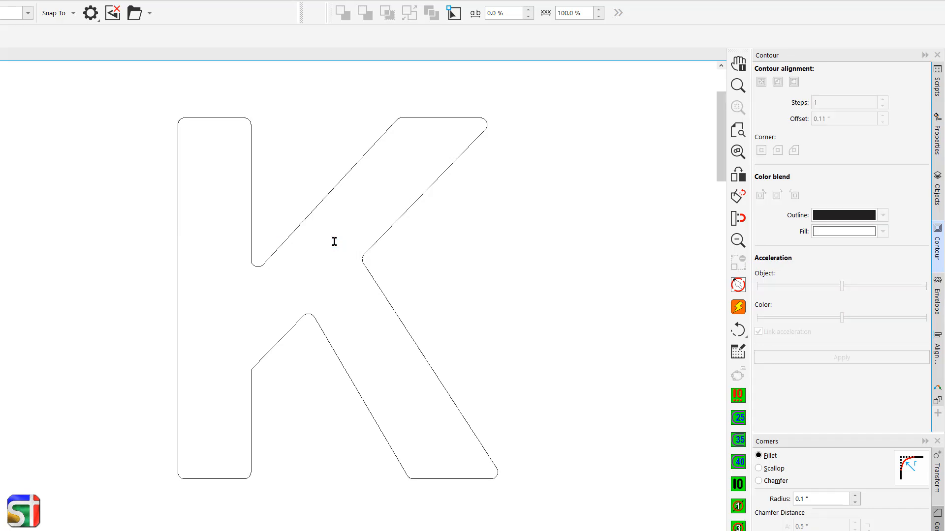
Run the Rounder macro on the rounded K again to give its corners a larger radius
{"action": "left_click", "coordinate": [367, 249]}
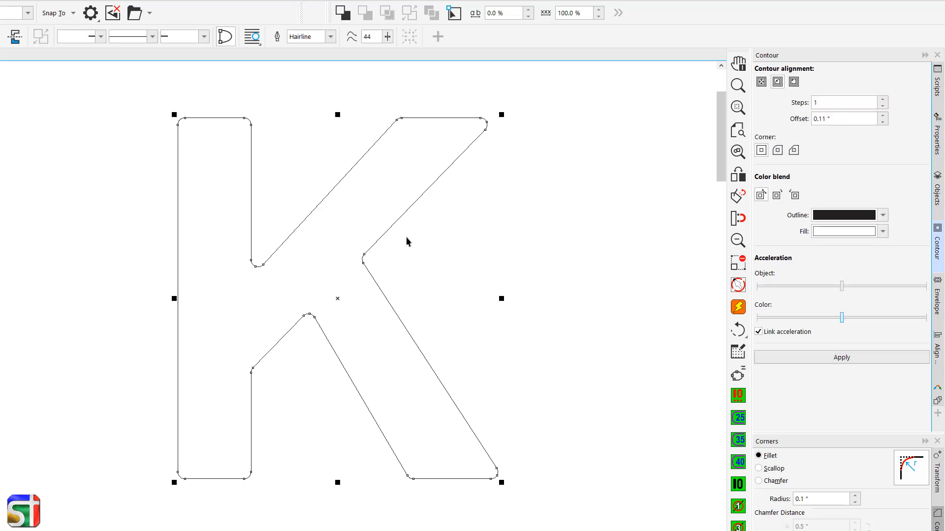
{"action": "key", "text": "alt+r"}
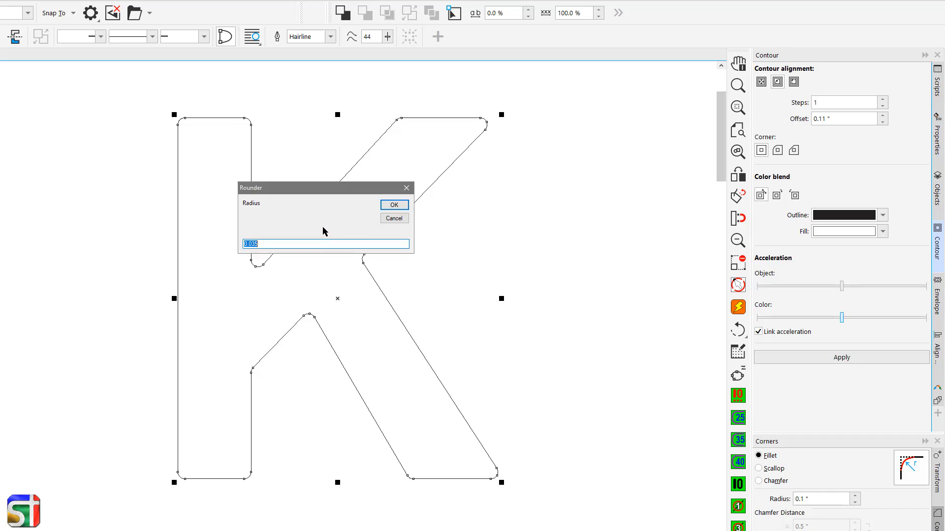
{"action": "type", "text": ".1"}
{"action": "key", "text": "Return"}
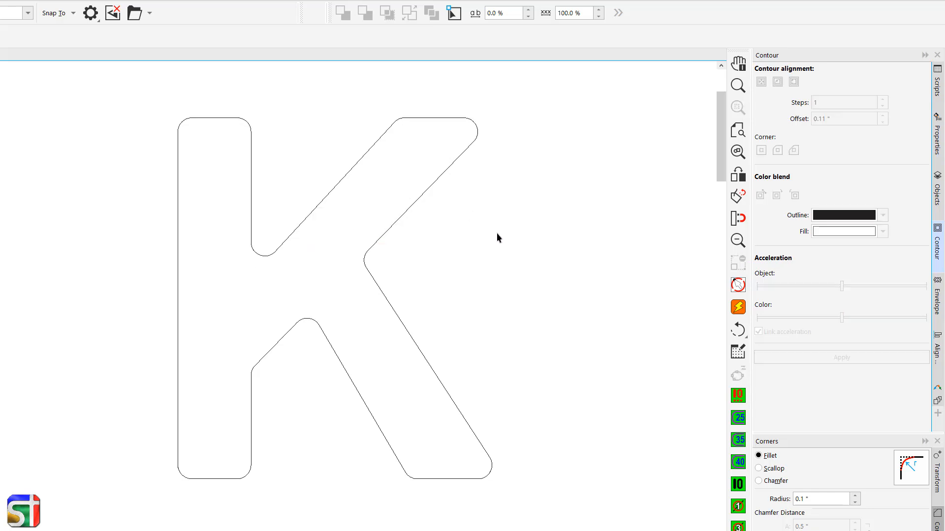
Delete the rounded K and go to the next page with the ABOP text
{"action": "left_click", "coordinate": [407, 207]}
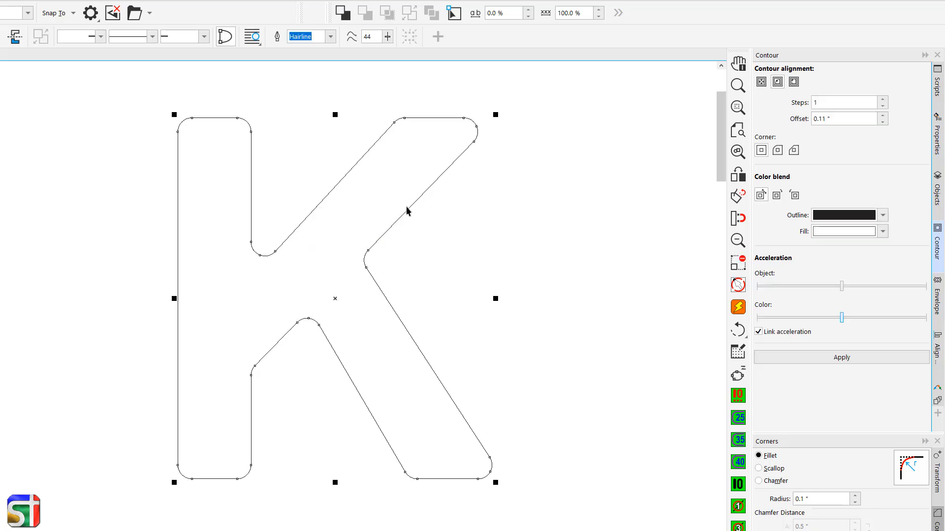
{"action": "key", "text": "Delete"}
{"action": "key", "text": "Page_Down"}
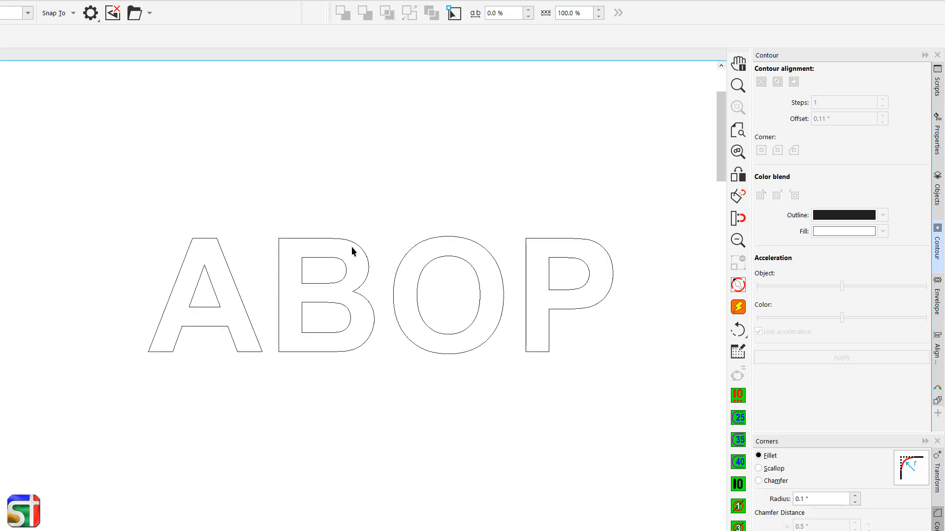
Apply a 0.1-inch outside contour with mitered corners to the ABOP text and break the contour apart
{"action": "left_click", "coordinate": [495, 265]}
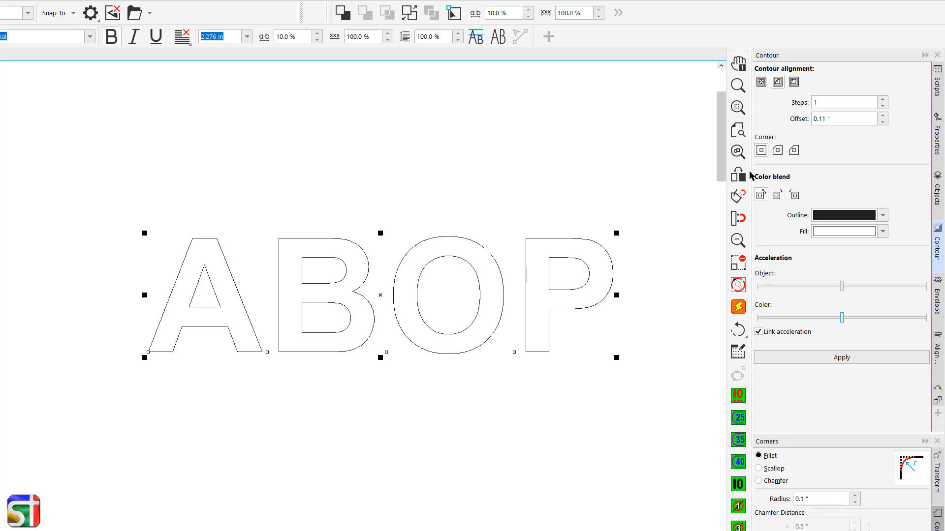
{"action": "left_click", "coordinate": [821, 118]}
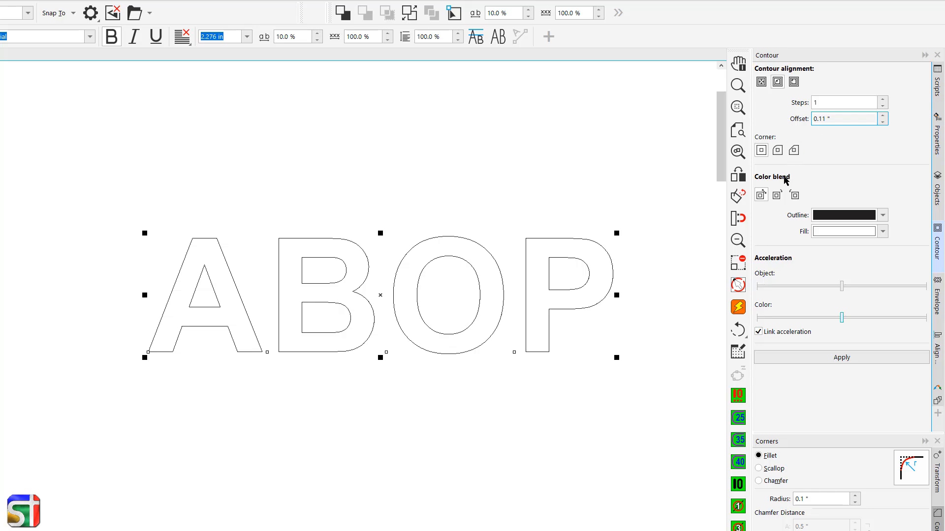
{"action": "left_click", "coordinate": [793, 82]}
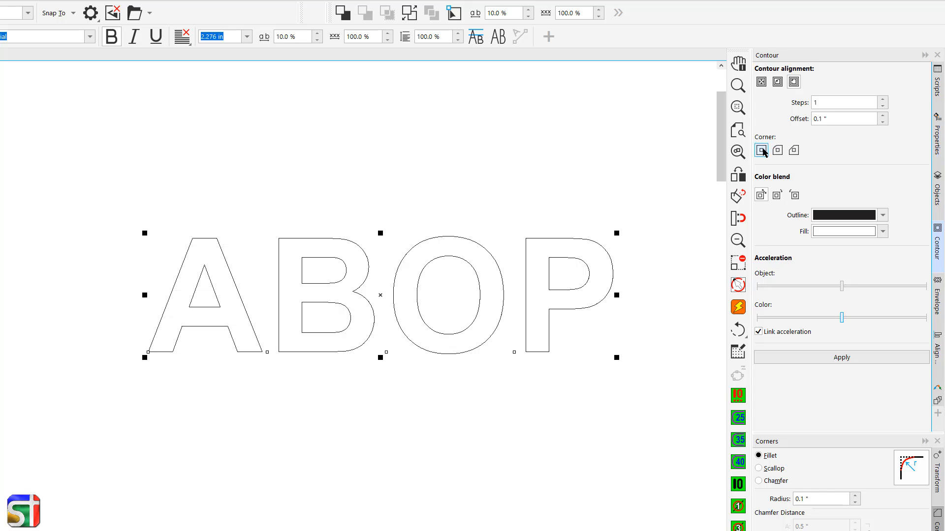
{"action": "left_click", "coordinate": [798, 358]}
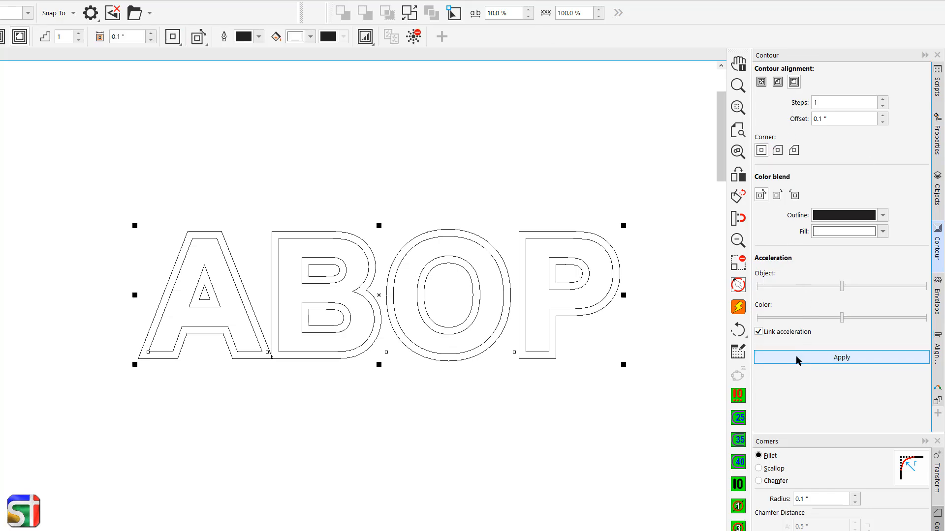
{"action": "left_click", "coordinate": [409, 12]}
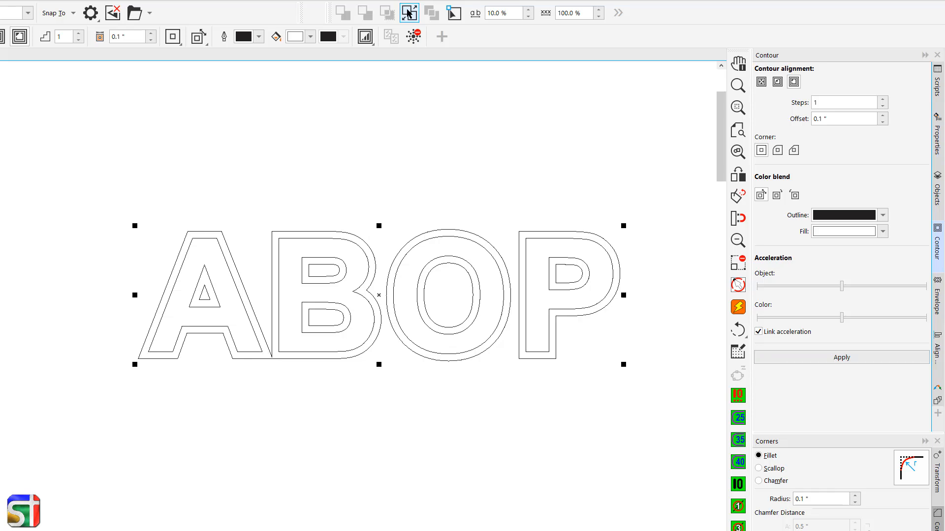
Convert the original ABOP text to curves and turn on object snapping
{"action": "left_click", "coordinate": [526, 241]}
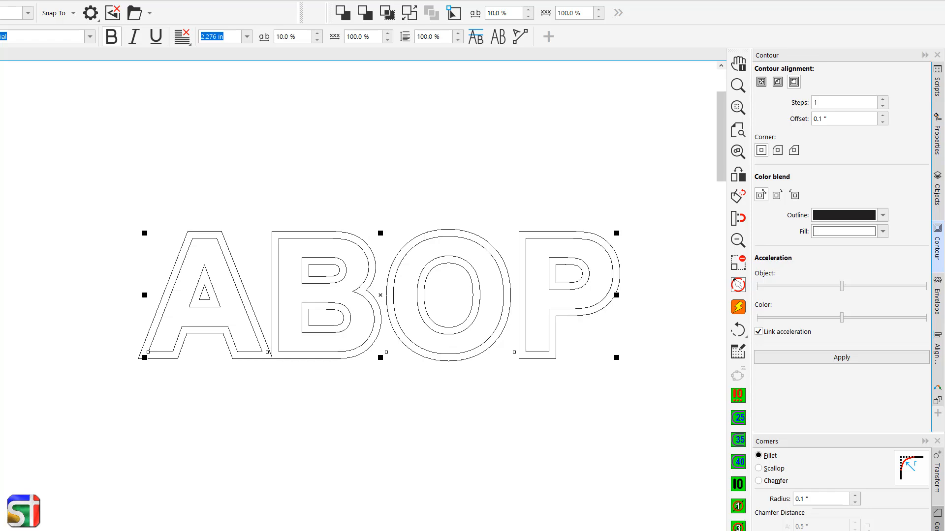
{"action": "key", "text": "ctrl+q"}
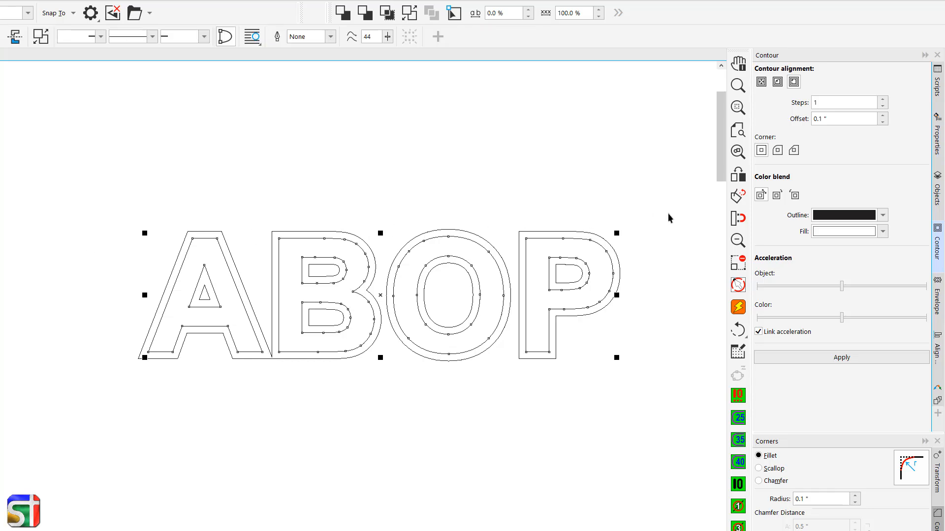
{"action": "left_click", "coordinate": [739, 219]}
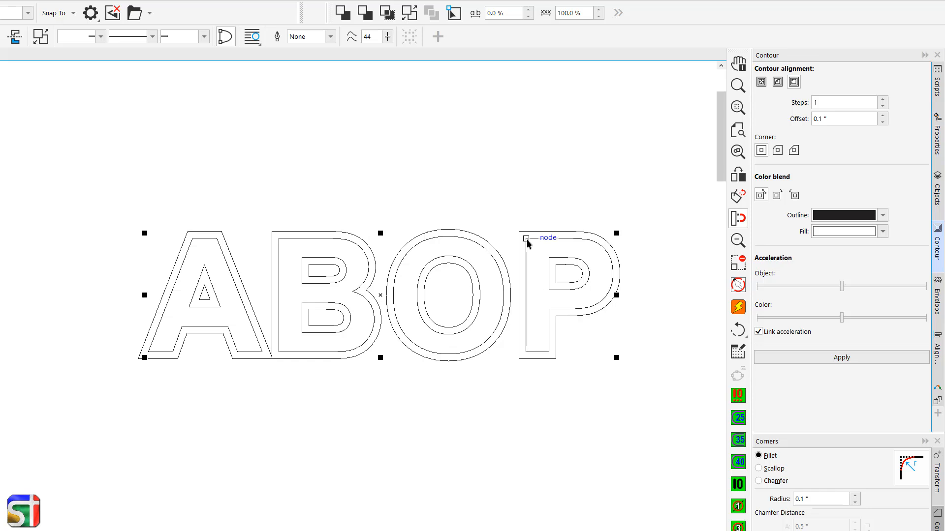
Cut a slanted stencil gap through the A beside its counter, using a three-point rectangle snapped to the letter and contour edges
{"action": "key", "text": "F10"}
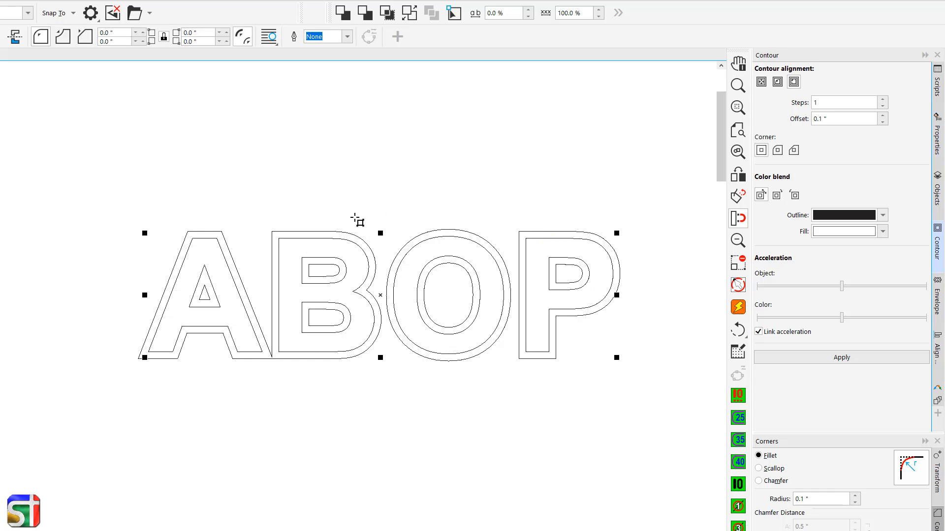
{"action": "left_click_drag", "start_coordinate": [195, 290], "coordinate": [183, 345]}
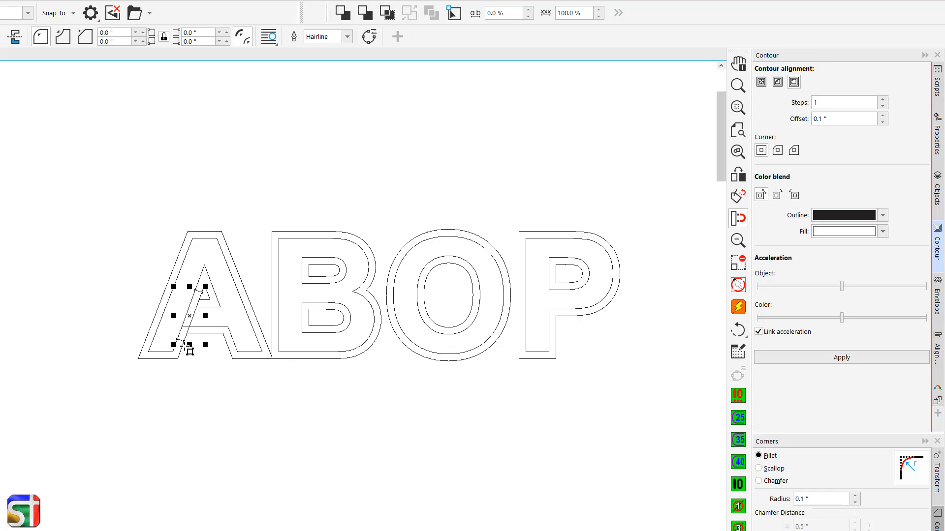
{"action": "key", "text": "Delete"}
{"action": "left_click", "coordinate": [228, 268]}
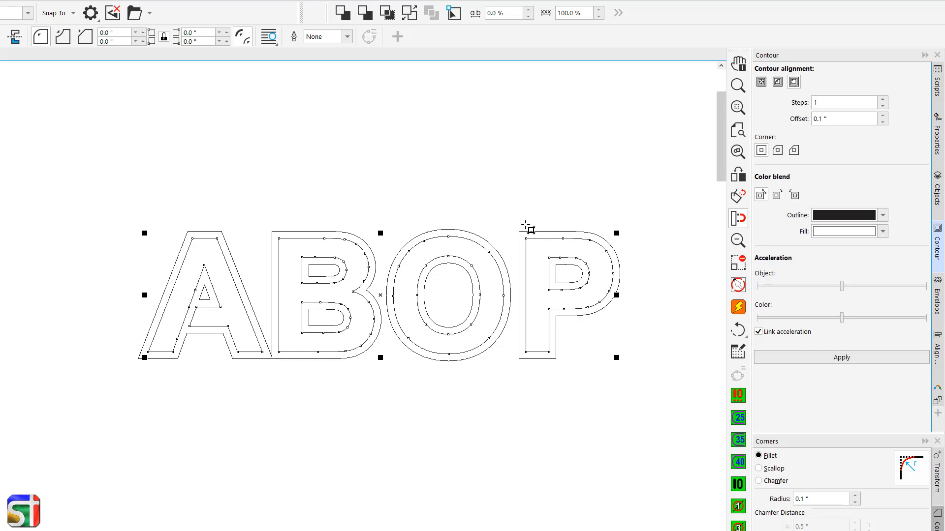
Draw a contour-wide vertical bar on the P's stem, move it to the counter's left edge, and copy it onto the O and B
{"action": "left_click_drag", "start_coordinate": [519, 232], "coordinate": [525, 358]}
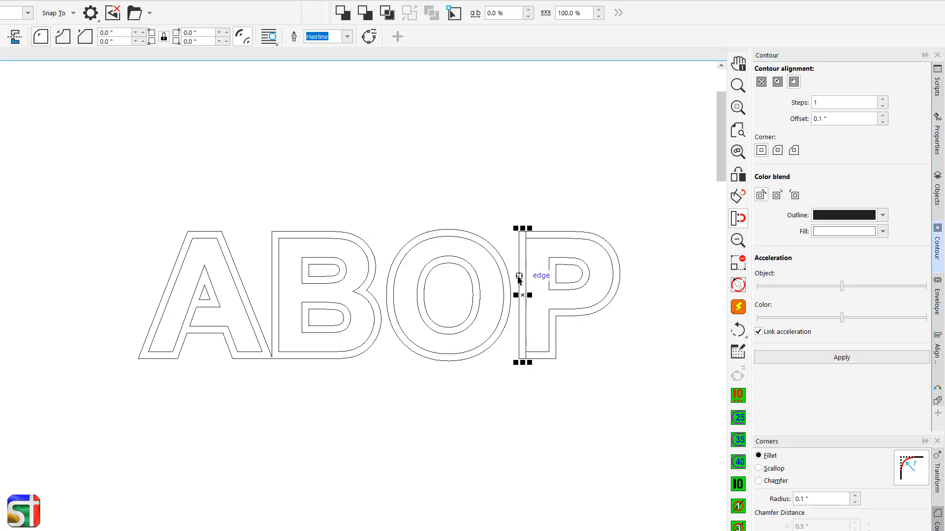
{"action": "left_click_drag", "start_coordinate": [524, 278], "coordinate": [554, 273]}
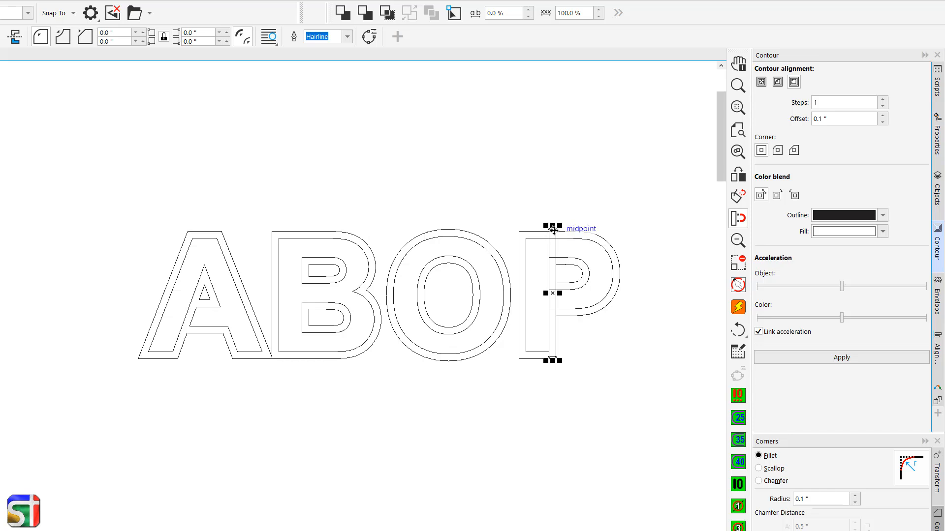
{"action": "left_click_drag", "start_coordinate": [552, 228], "coordinate": [448, 227]}
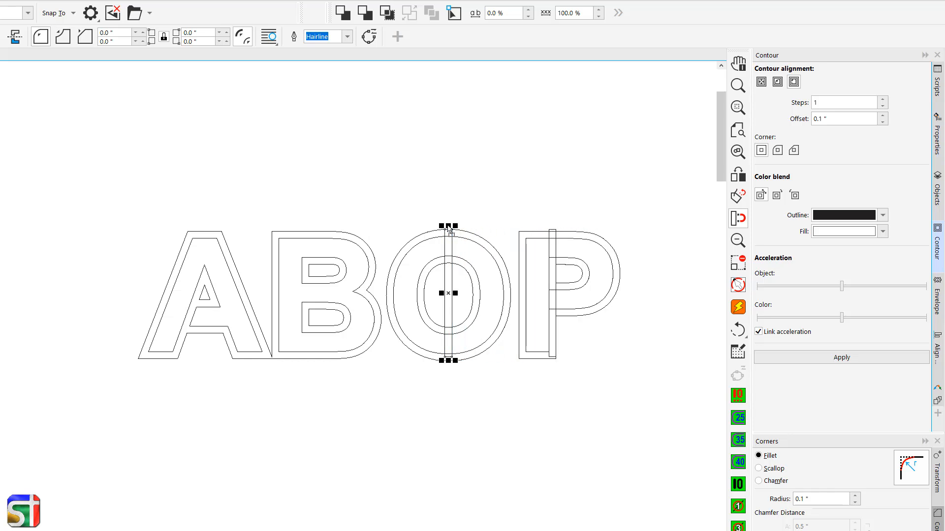
{"action": "left_click_drag", "start_coordinate": [447, 274], "coordinate": [304, 278]}
{"action": "right_click", "coordinate": [304, 278]}
Trim the three vertical bars out of the B, O and P and delete the surrounding contour outline
{"action": "left_click_drag", "start_coordinate": [290, 199], "coordinate": [460, 331]}
{"action": "left_click_drag", "start_coordinate": [568, 426], "coordinate": [568, 425]}
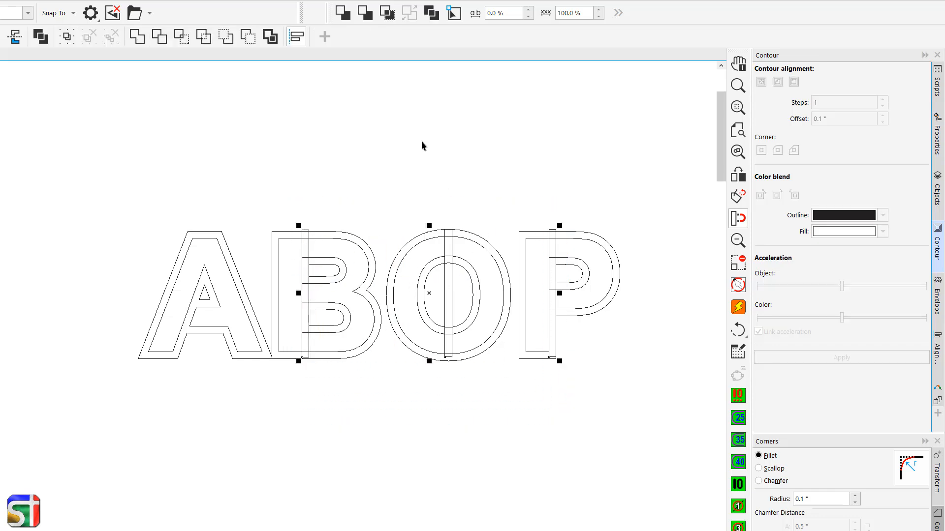
{"action": "left_click", "coordinate": [365, 13]}
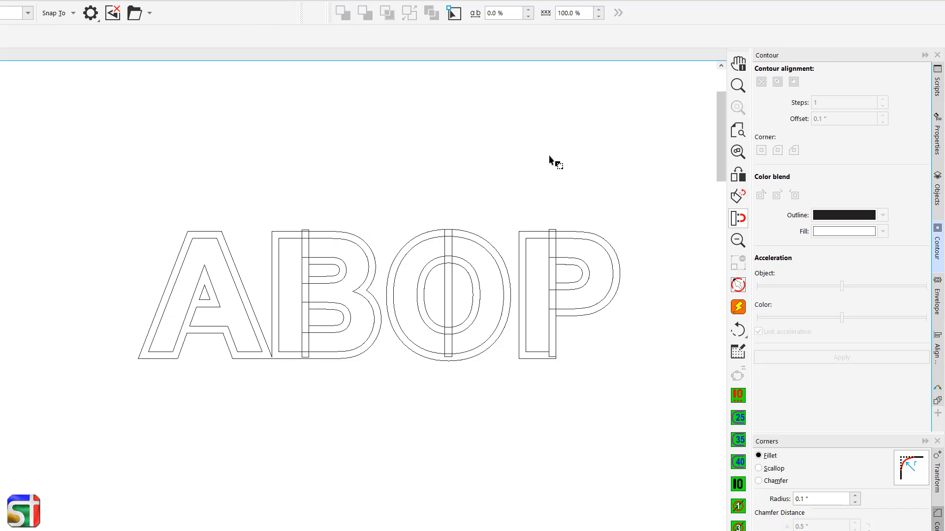
{"action": "left_click", "coordinate": [611, 258]}
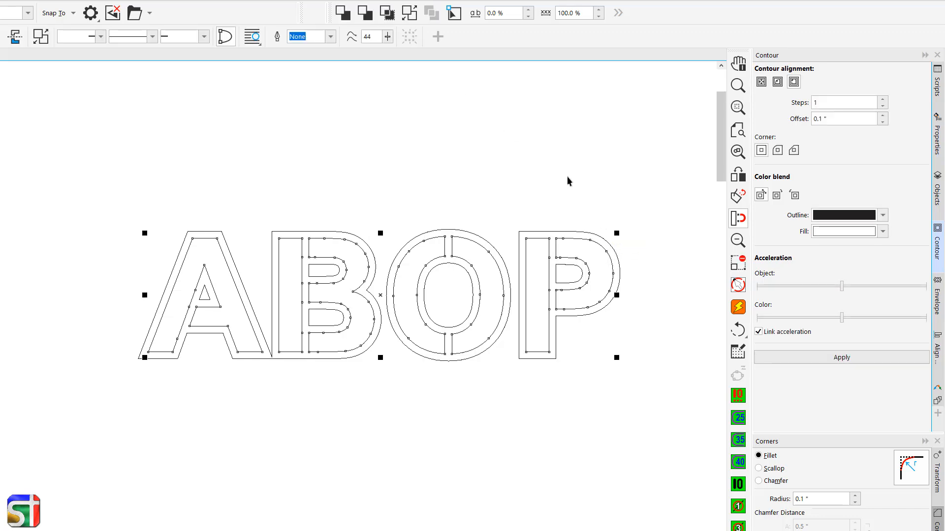
{"action": "left_click", "coordinate": [618, 259]}
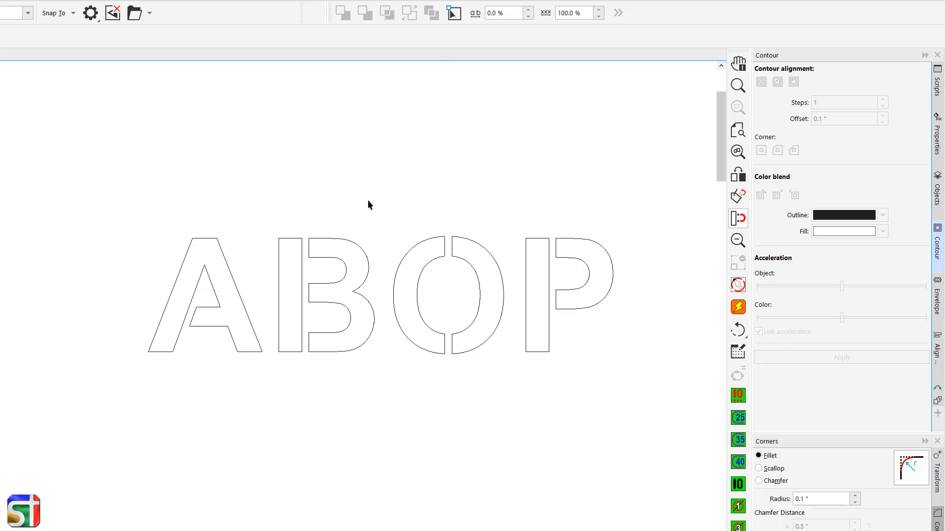
Try filleting all corners of the ABOP stencil letters with a 0.02-inch radius, and undo it
{"action": "left_click", "coordinate": [363, 254]}
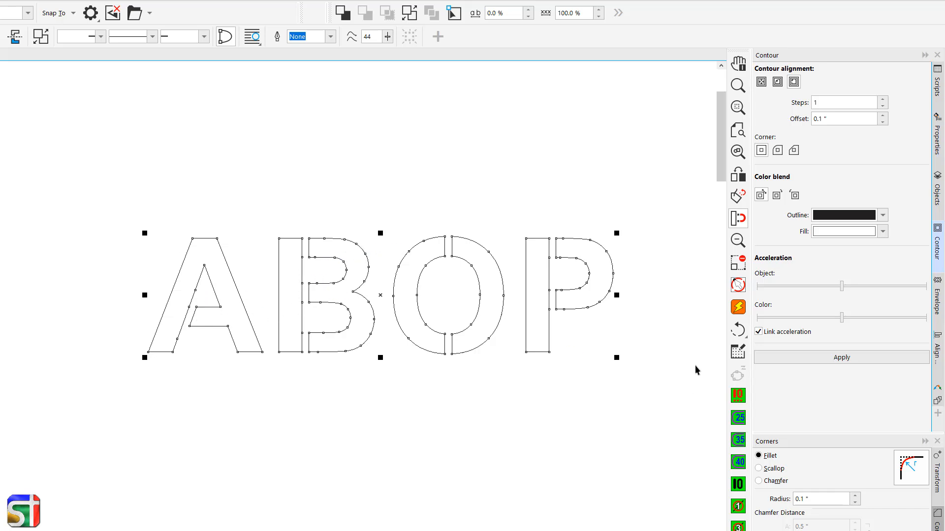
{"action": "left_click", "coordinate": [737, 508]}
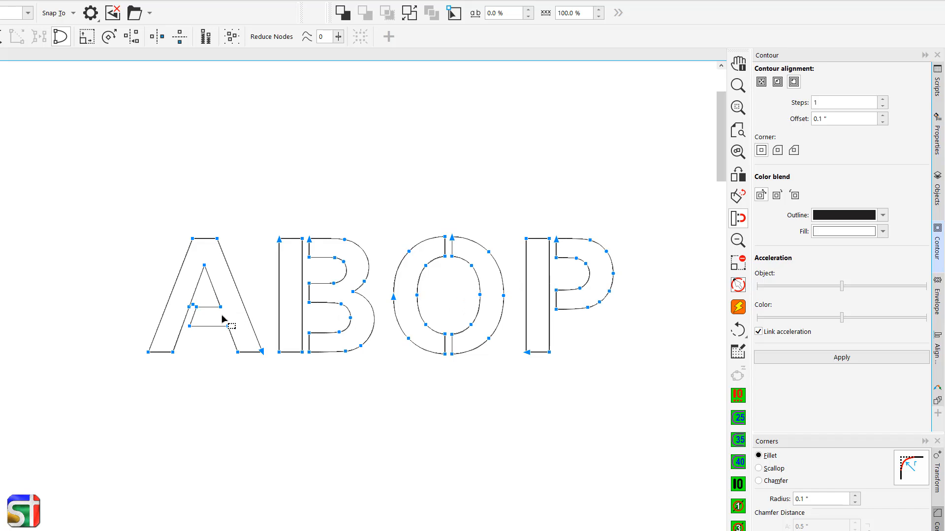
{"action": "left_click", "coordinate": [188, 308]}
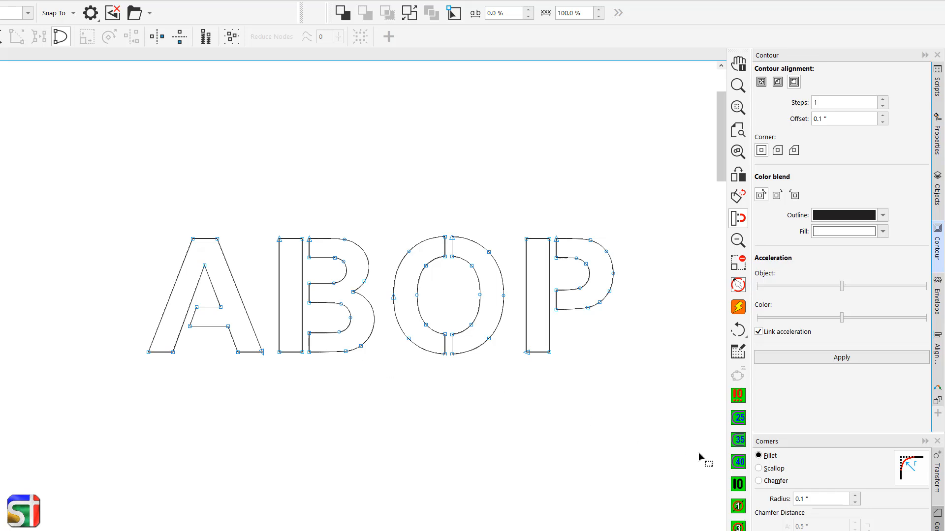
{"action": "left_click", "coordinate": [855, 502]}
{"action": "left_click", "coordinate": [855, 502]}
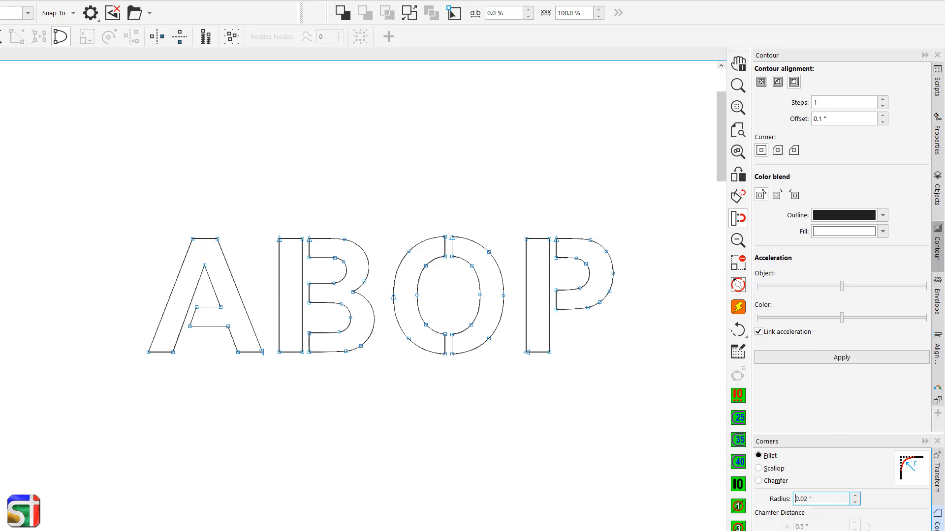
{"action": "key", "text": "space"}
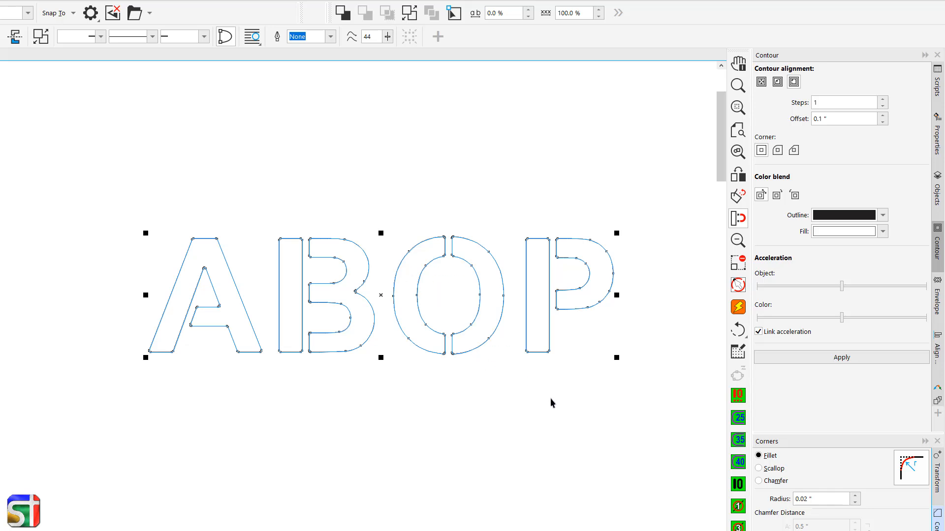
{"action": "key", "text": "ctrl+z"}
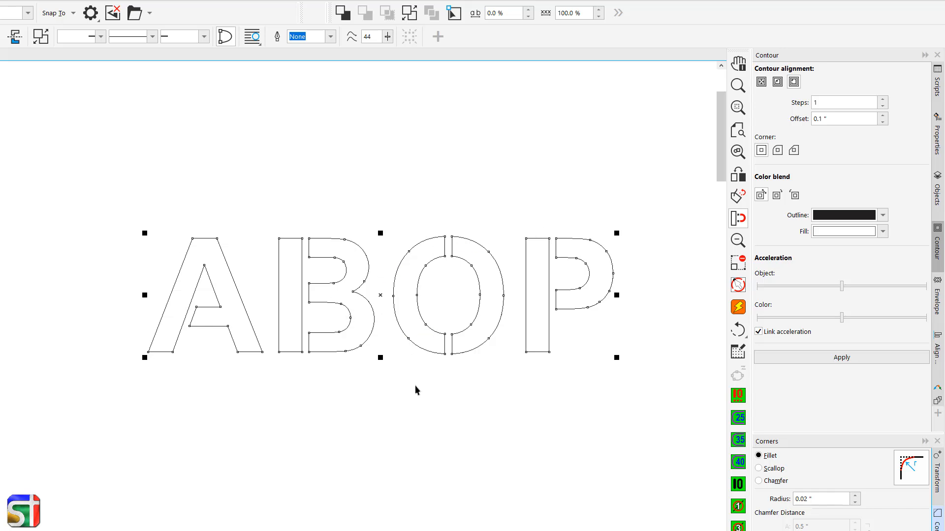
Round the corners of the ABOP stencil letters with the Rounder macro at its preset radius, and inspect the resulting nodes
{"action": "key", "text": "alt+r"}
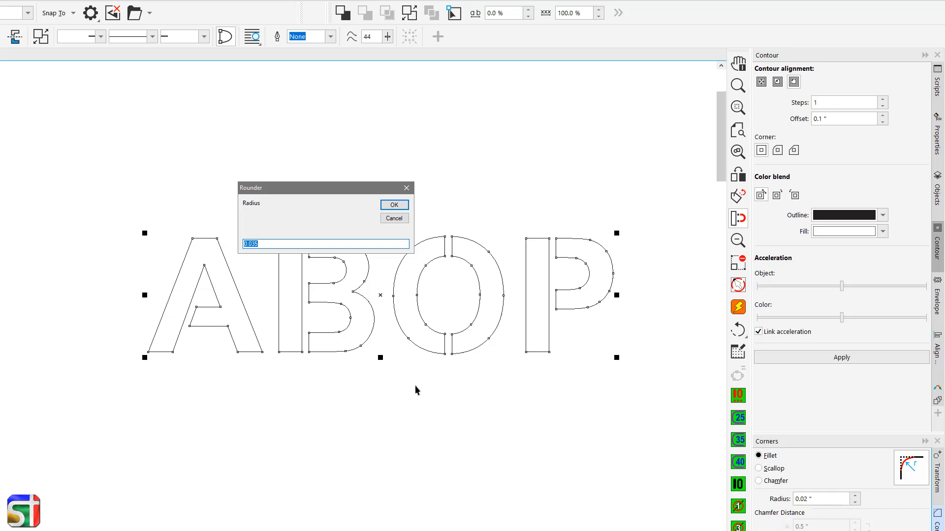
{"action": "key", "text": "Return"}
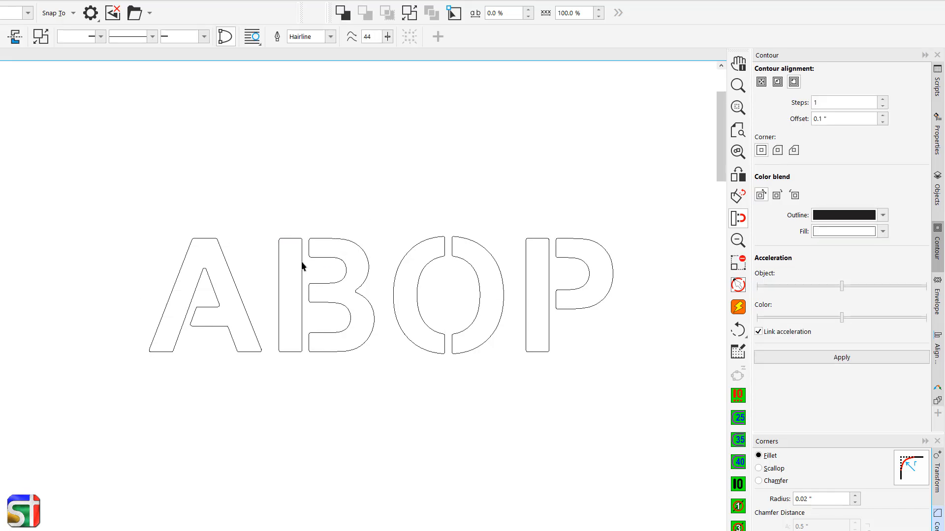
{"action": "left_click", "coordinate": [738, 507]}
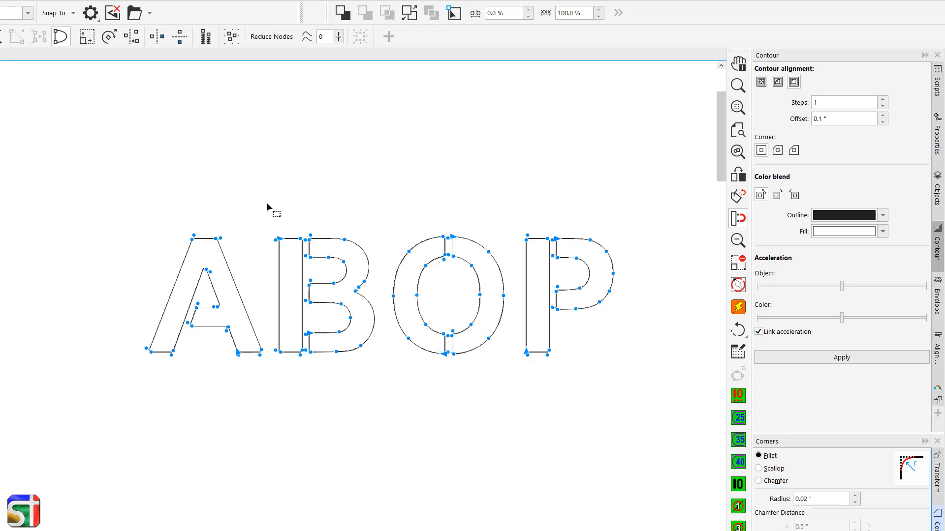
{"action": "key", "text": "space"}
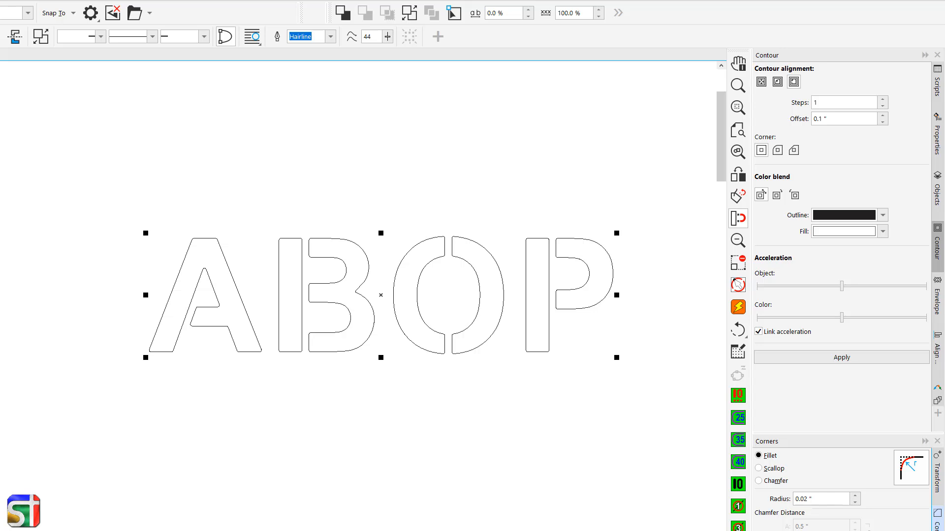
Draw a rectangle around the ABOP letters, combine it with them into one stencil plate, and toggle its solid black fill on and off
{"action": "key", "text": "F6"}
{"action": "left_click_drag", "start_coordinate": [93, 180], "coordinate": [658, 411]}
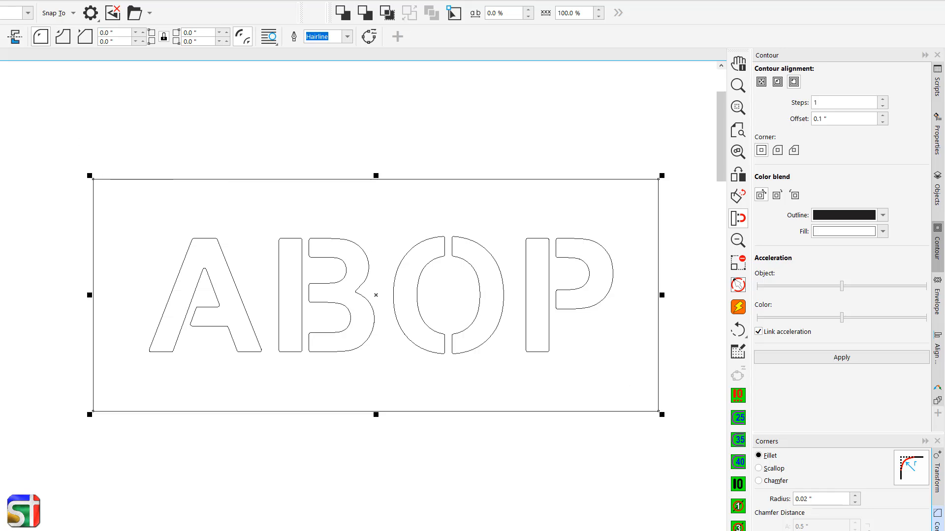
{"action": "key", "text": "ctrl+a"}
{"action": "left_click", "coordinate": [740, 180]}
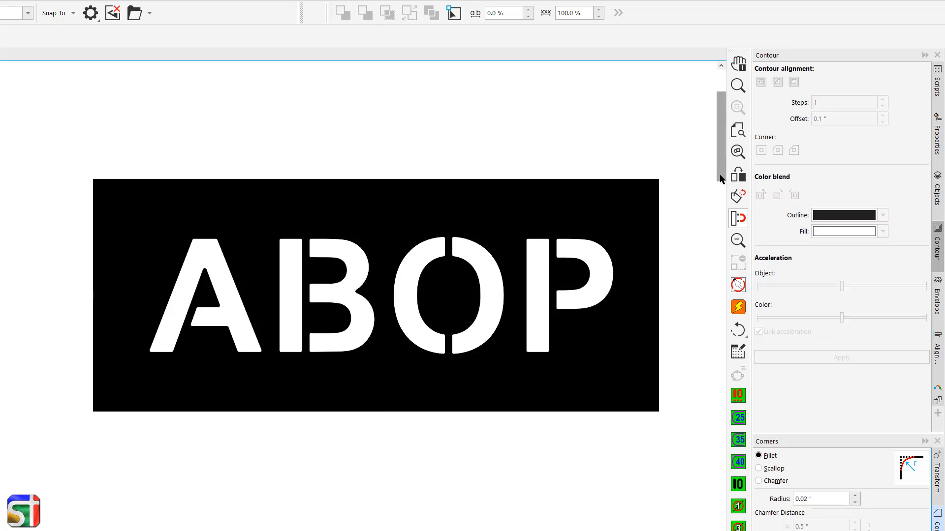
{"action": "left_click", "coordinate": [733, 180]}
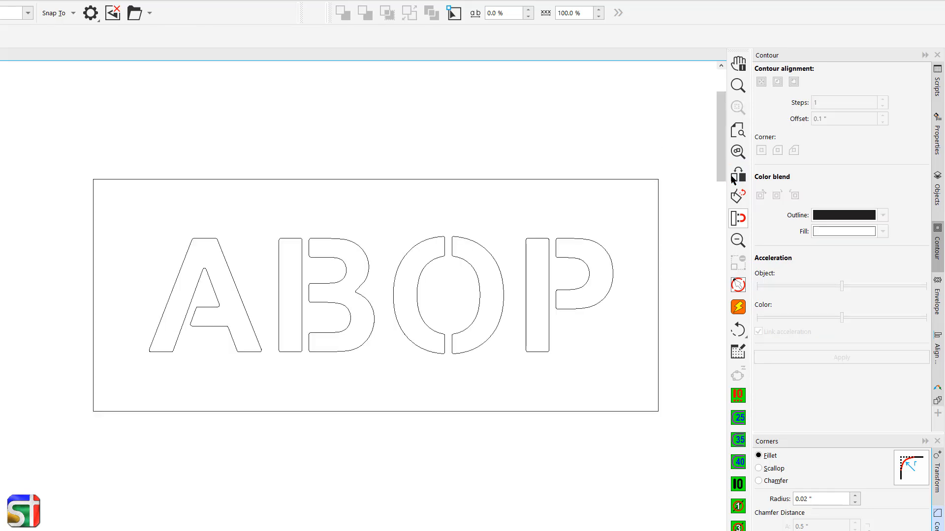
Apply a one-step outside contour with a 0.1-inch offset and round corners to the combined stencil plate
{"action": "left_click", "coordinate": [658, 212]}
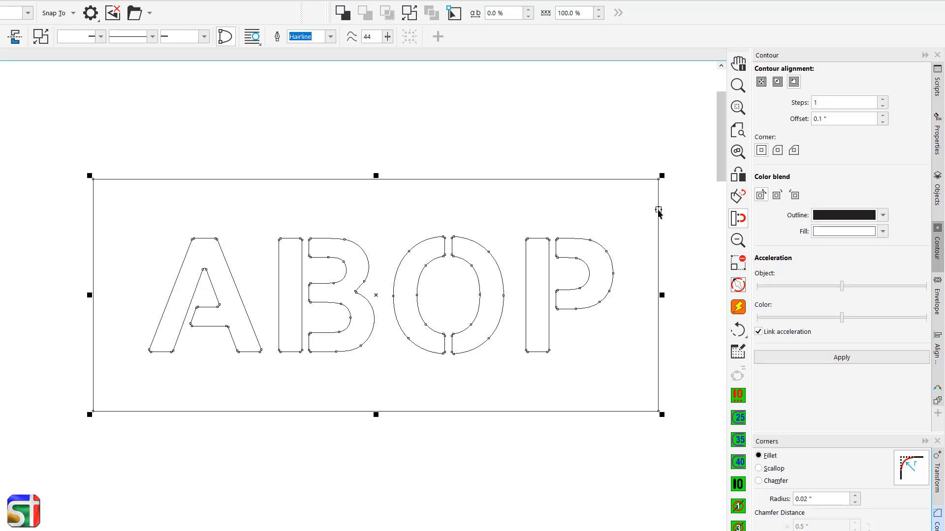
{"action": "left_click", "coordinate": [818, 120]}
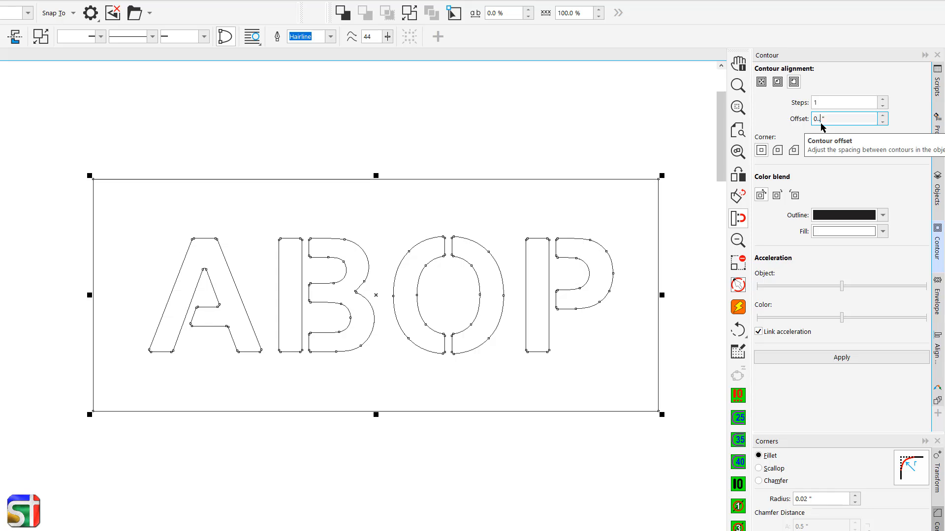
{"action": "type", "text": "5"}
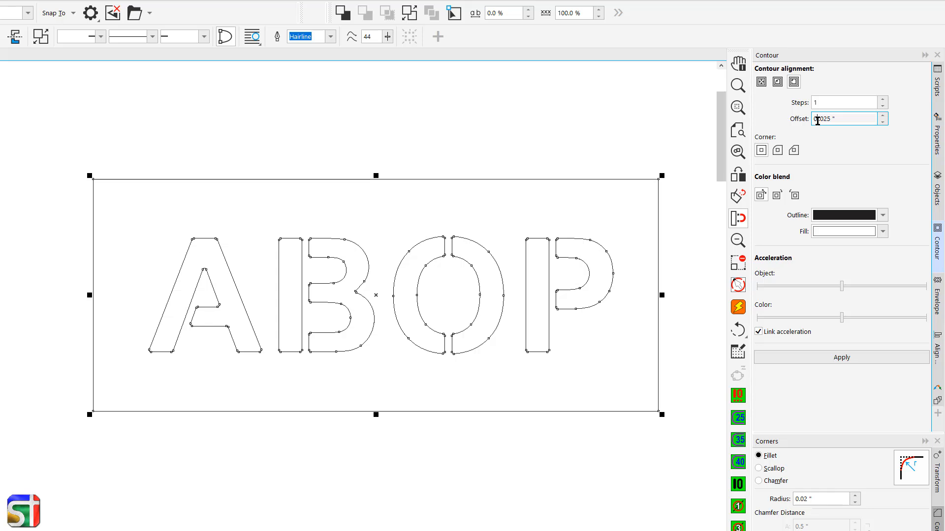
{"action": "left_click", "coordinate": [778, 151]}
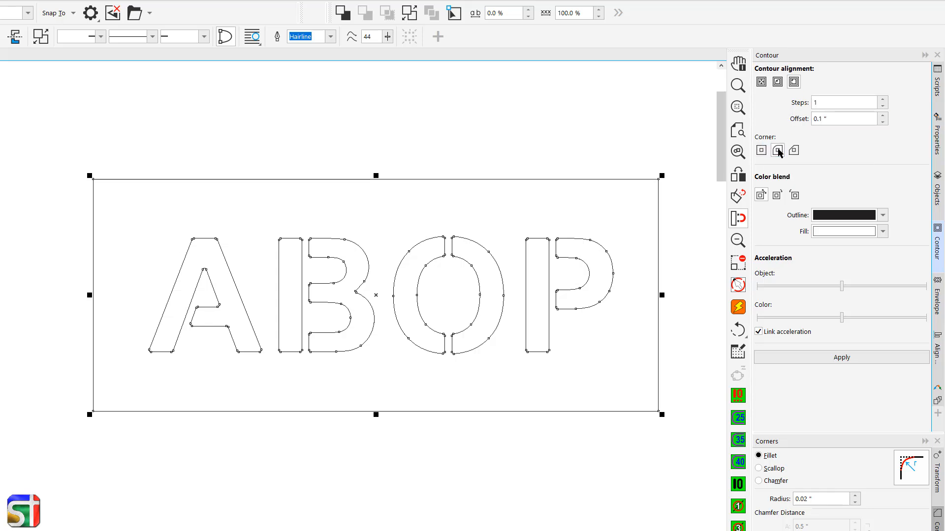
{"action": "left_click", "coordinate": [779, 357]}
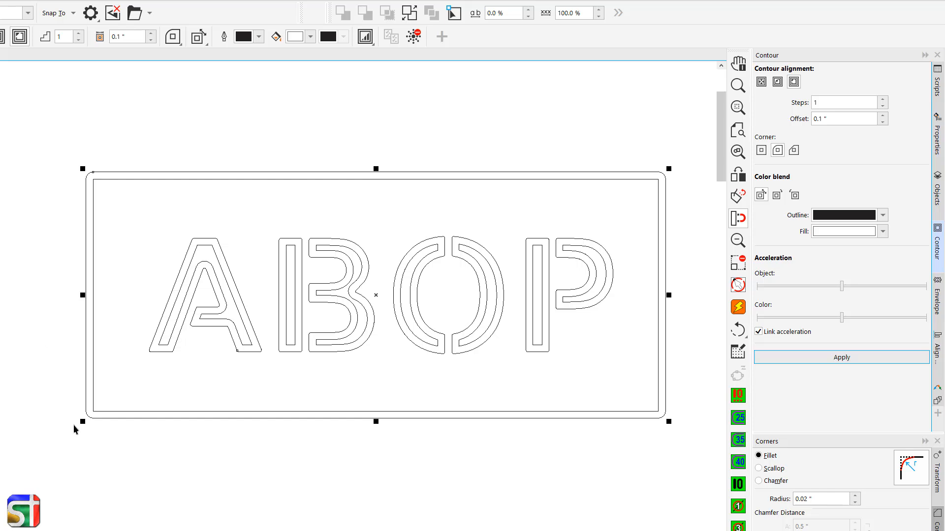
Try scaling the contoured plate down from its lower-left corner, and undo the scaling
{"action": "left_click_drag", "start_coordinate": [83, 423], "coordinate": [243, 388]}
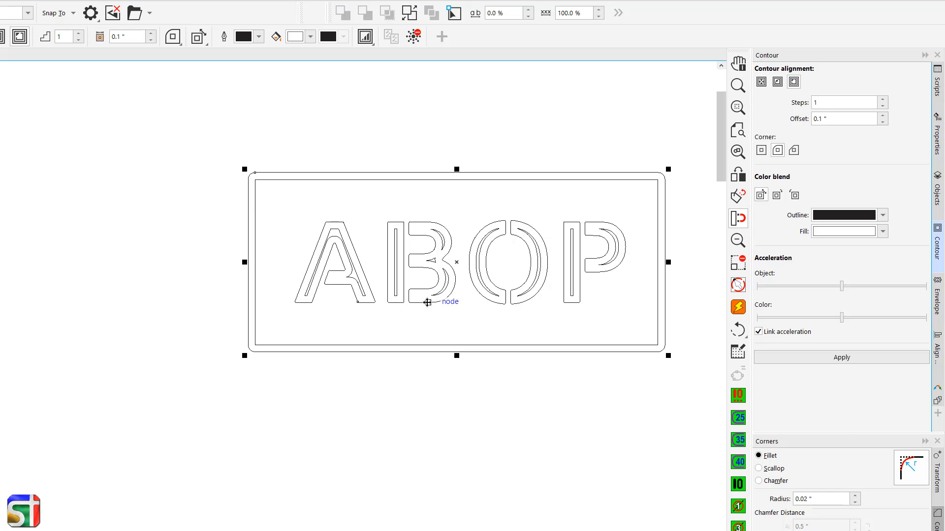
{"action": "key", "text": "ctrl+z"}
{"action": "key", "text": "ctrl+z"}
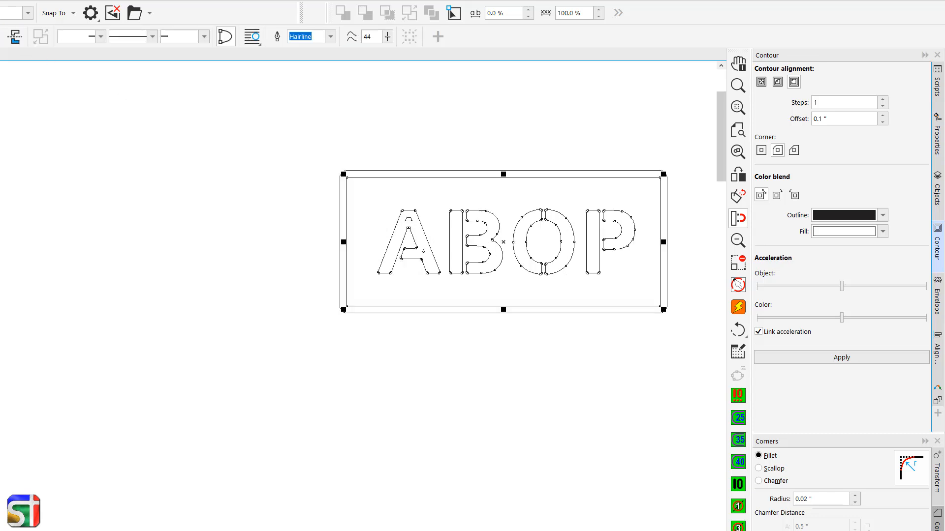
{"action": "key", "text": "ctrl+shift+z"}
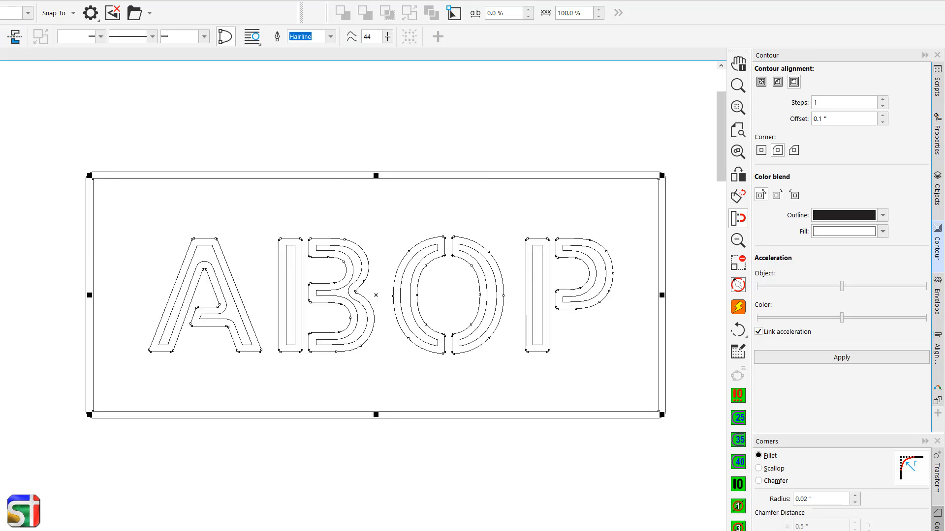
Clear the outside contour from the stencil plate
{"action": "left_click", "coordinate": [677, 144]}
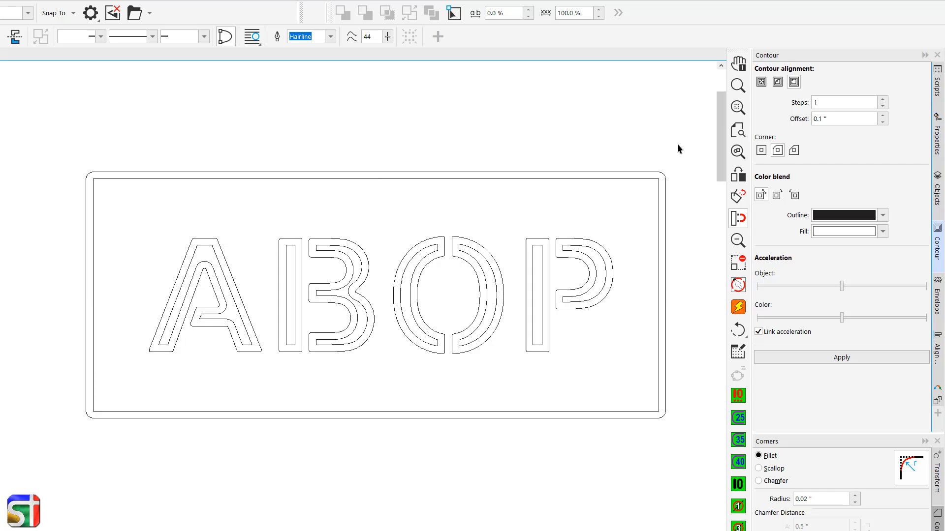
{"action": "left_click", "coordinate": [667, 189]}
{"action": "left_click", "coordinate": [413, 37]}
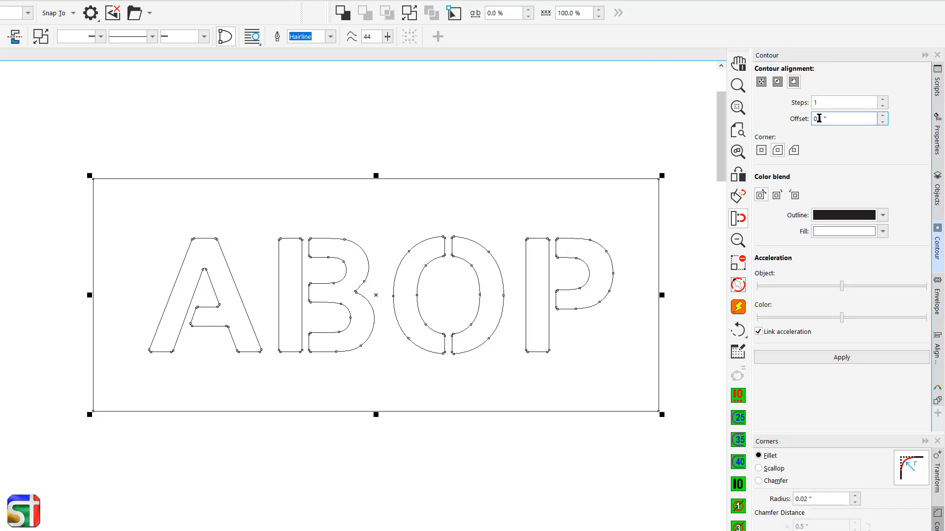
Apply a one-step inside contour with round corners to the stencil plate and set its offset to 0.05 inch
{"action": "left_click", "coordinate": [778, 82]}
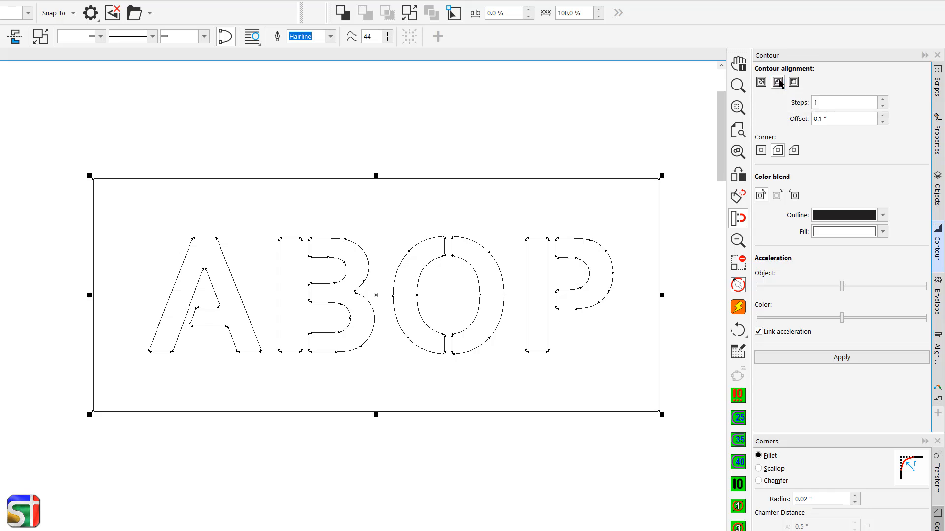
{"action": "left_click", "coordinate": [819, 119]}
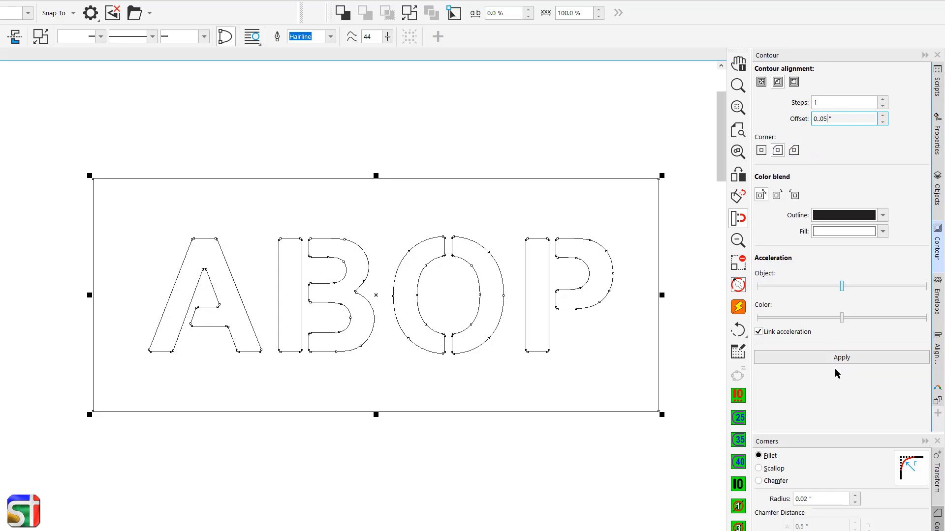
{"action": "left_click", "coordinate": [822, 356]}
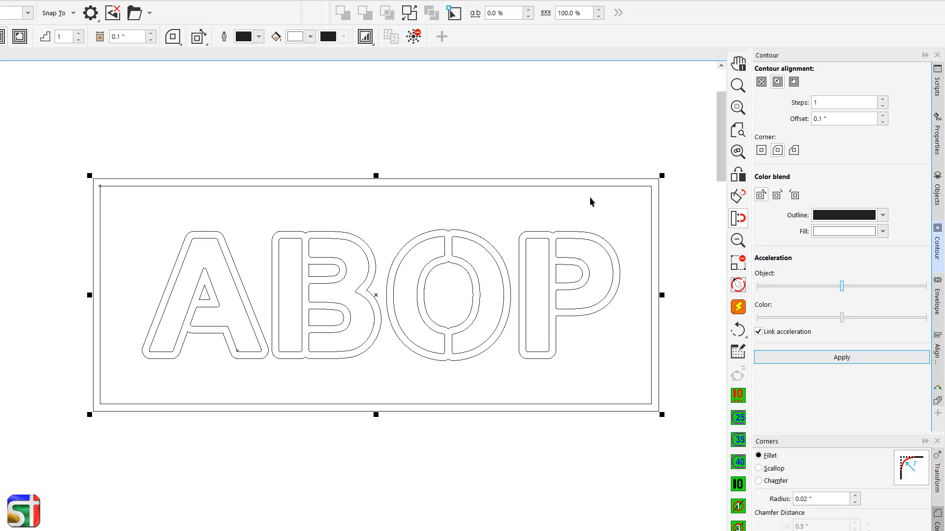
{"action": "left_click", "coordinate": [819, 119]}
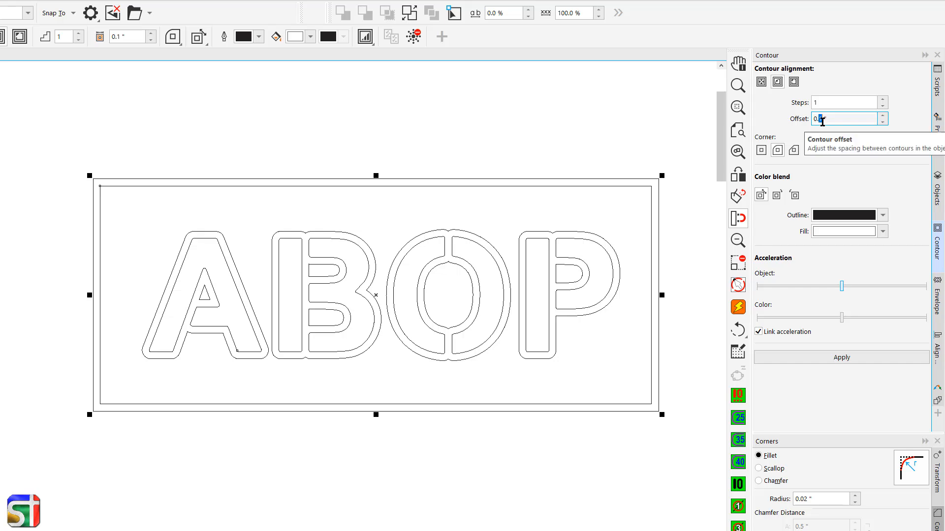
{"action": "type", "text": "05"}
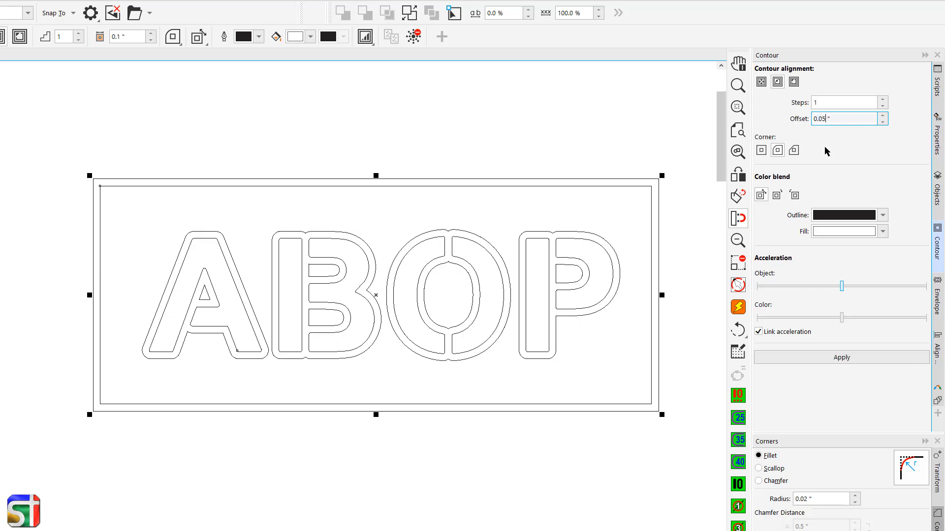
{"action": "left_click", "coordinate": [806, 357]}
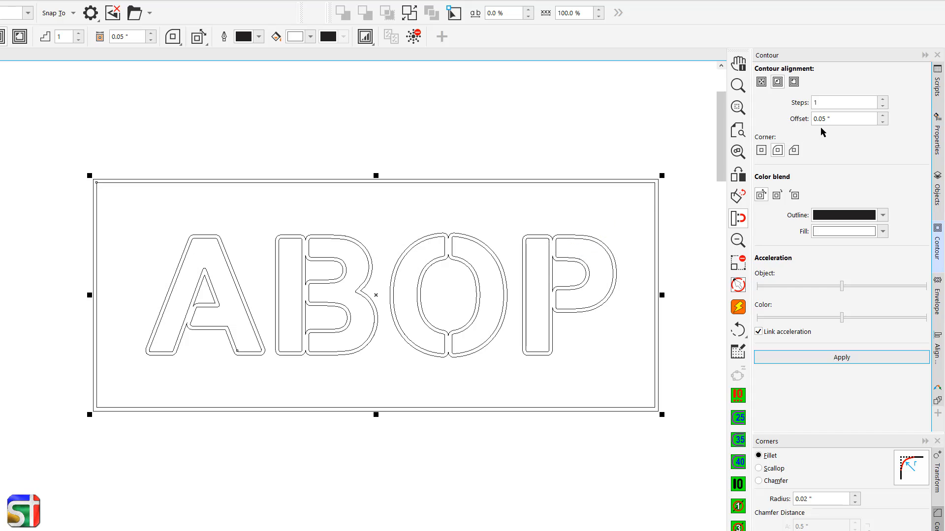
Set the inside contour's offset to 0.04999 inch and apply it, and reduce the offset further to 0.0499 inch
{"action": "left_click_drag", "start_coordinate": [820, 119], "coordinate": [825, 119]}
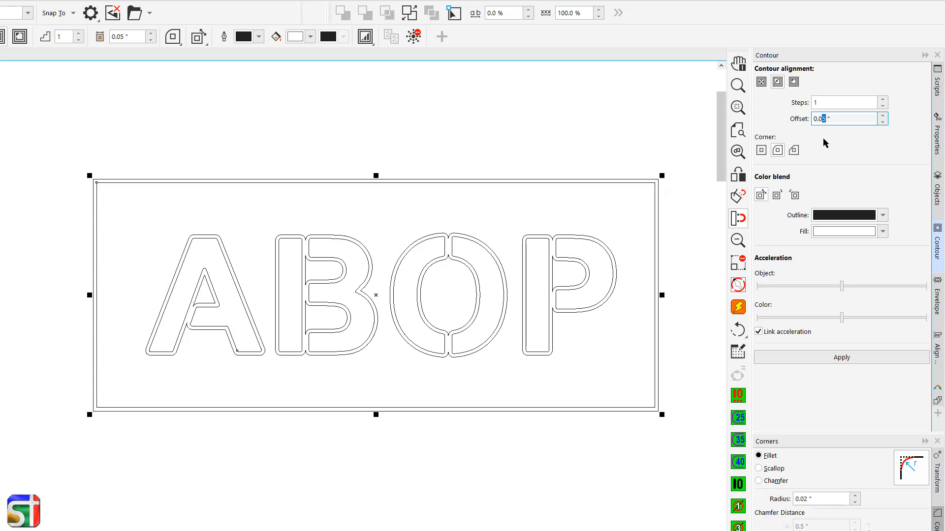
{"action": "type", "text": "4999"}
{"action": "left_click", "coordinate": [820, 356]}
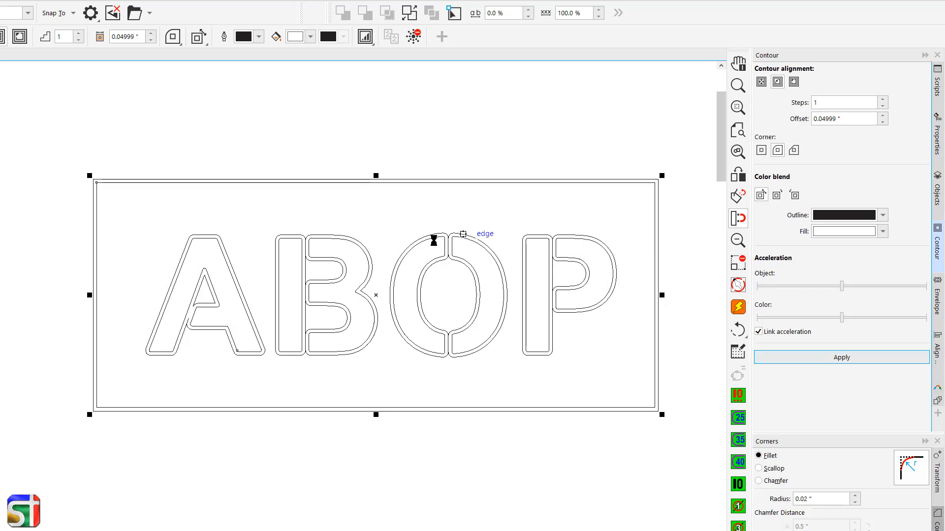
{"action": "left_click", "coordinate": [832, 120]}
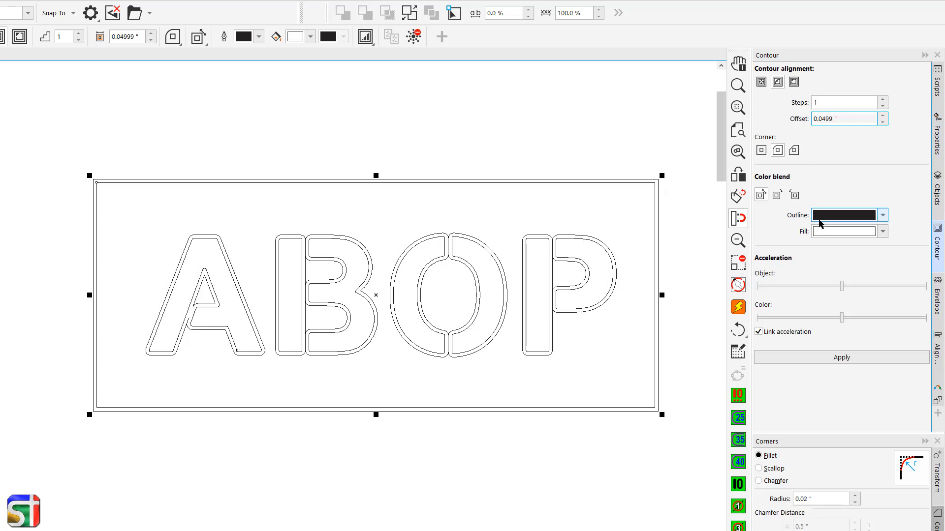
{"action": "left_click", "coordinate": [816, 357]}
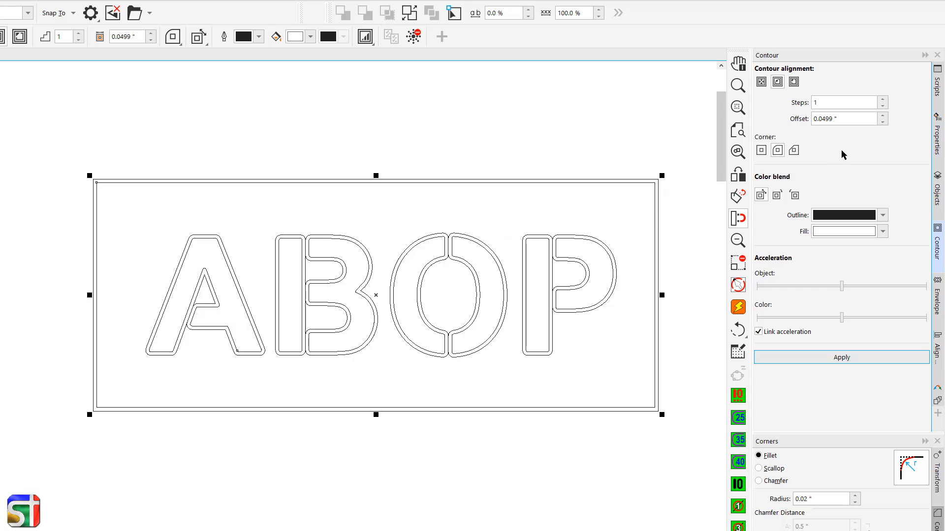
Set the inside contour's offset to 0.05 inch and scale the contoured plate down from its upper-right corner
{"action": "left_click_drag", "start_coordinate": [820, 120], "coordinate": [832, 123]}
{"action": "type", "text": "5"}
{"action": "key", "text": "Return"}
{"action": "left_click_drag", "start_coordinate": [663, 176], "coordinate": [623, 208]}
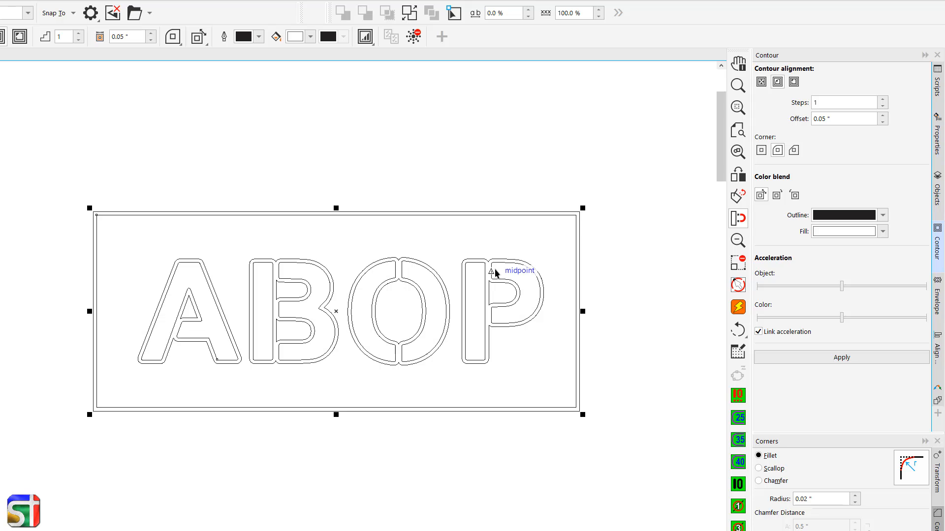
Reapply the inside contour on the scaled-down plate with a 0.0499-inch offset
{"action": "left_click", "coordinate": [825, 119]}
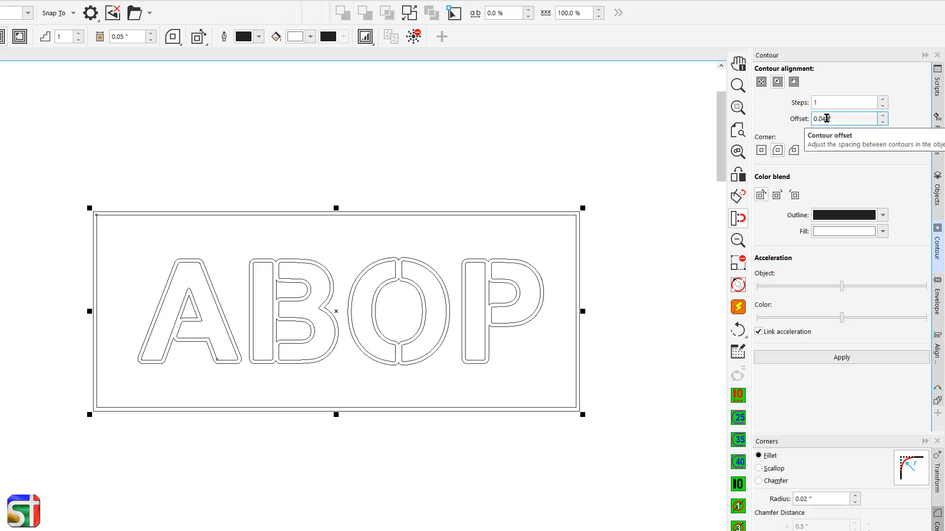
{"action": "left_click", "coordinate": [812, 359]}
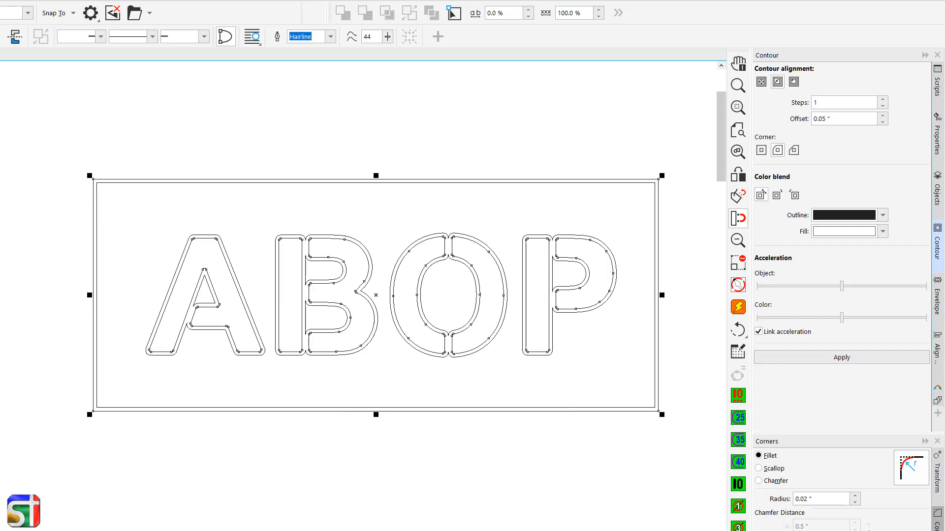
Clear the inside contour from the full-size stencil plate and switch the plate to a solid black fill
{"action": "left_click", "coordinate": [621, 143]}
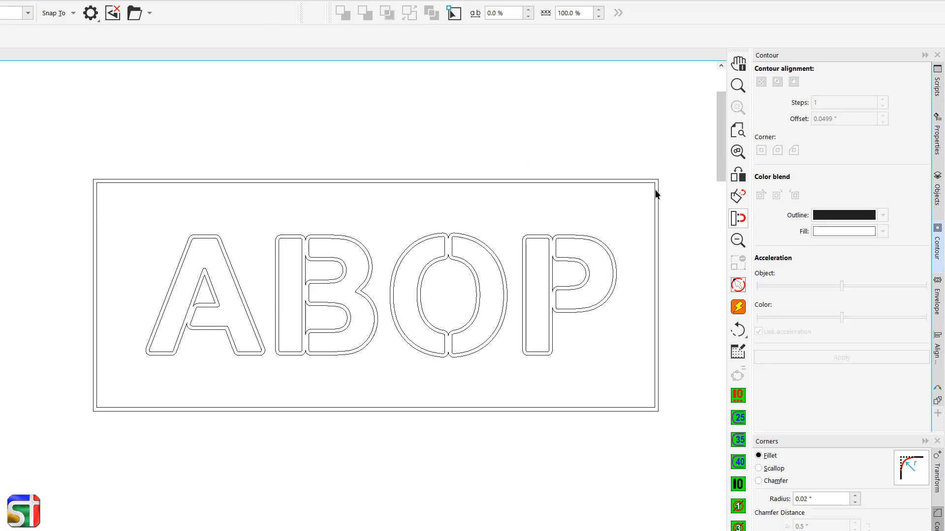
{"action": "left_click", "coordinate": [655, 193]}
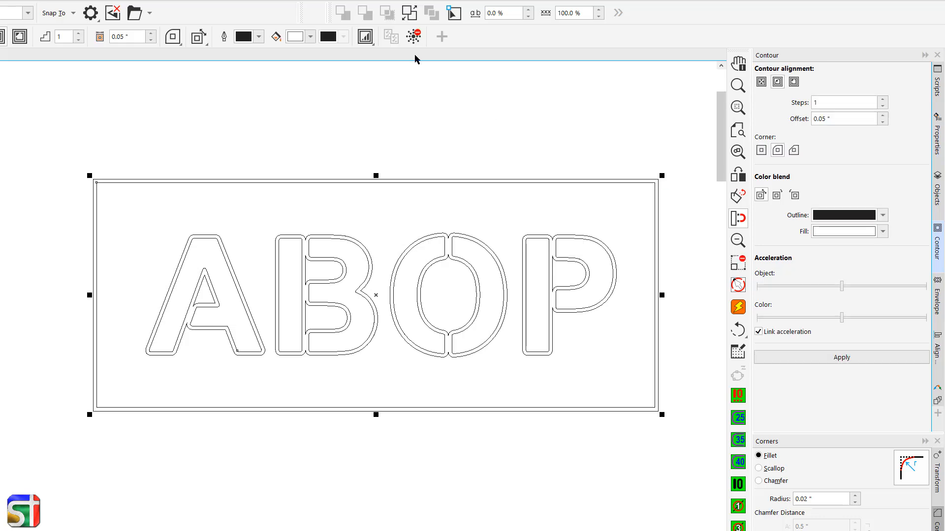
{"action": "left_click", "coordinate": [415, 36]}
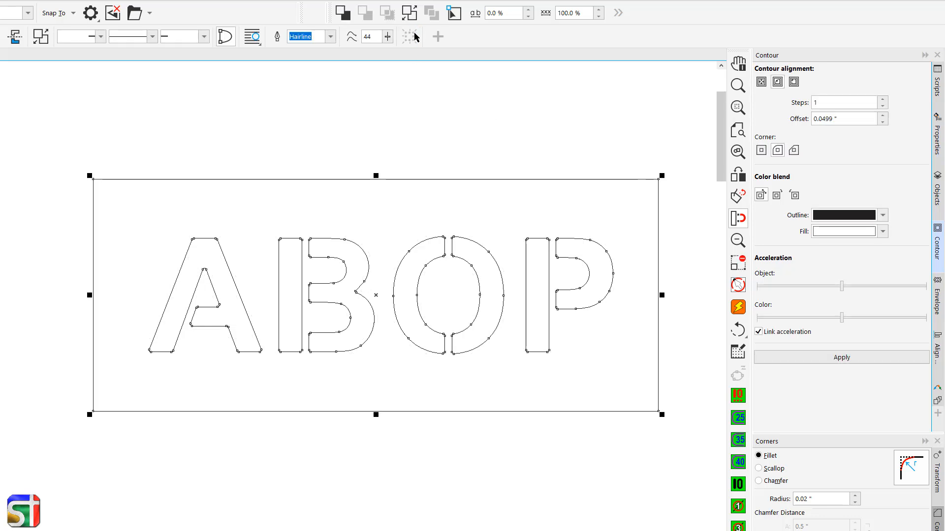
{"action": "left_click", "coordinate": [736, 176]}
{"action": "left_click", "coordinate": [433, 148]}
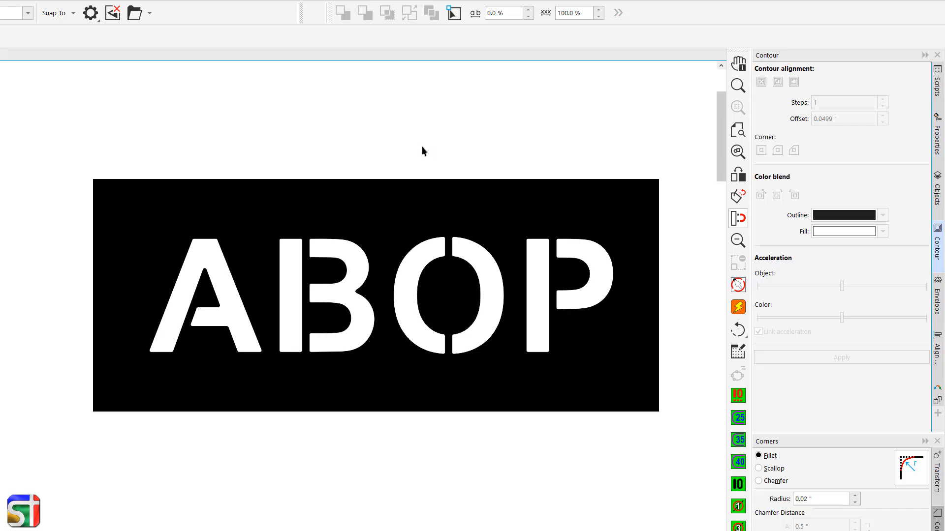